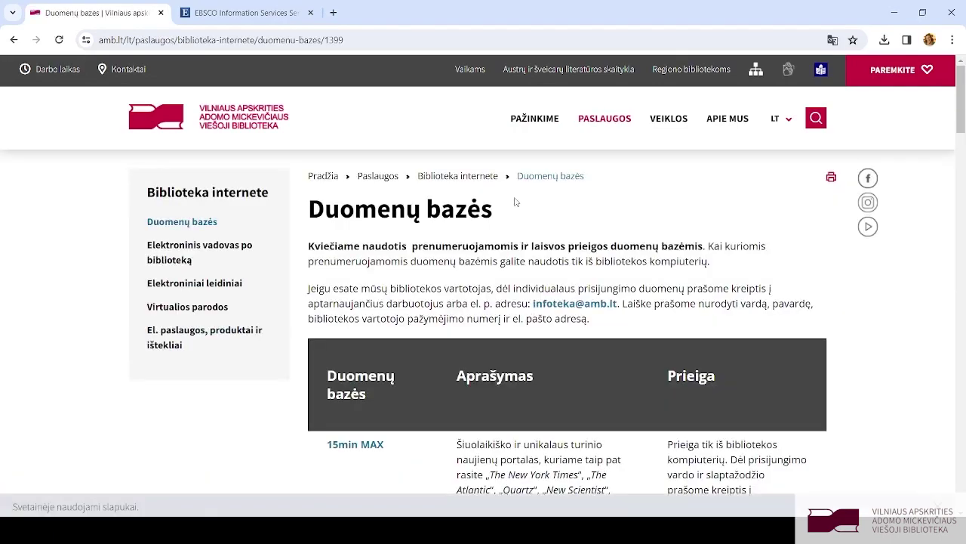
Step: Find EBSCO Publishing in the library's database list and open its login address for remote users
{"action": "scroll", "coordinate": [890, 333], "scroll_direction": "down", "scroll_amount": 8}
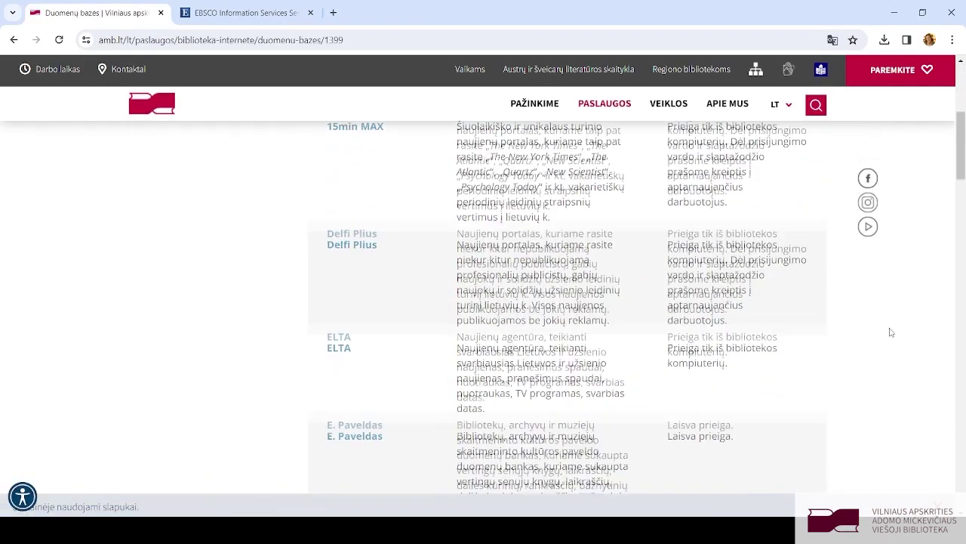
{"action": "scroll", "coordinate": [891, 332], "scroll_direction": "down", "scroll_amount": 10}
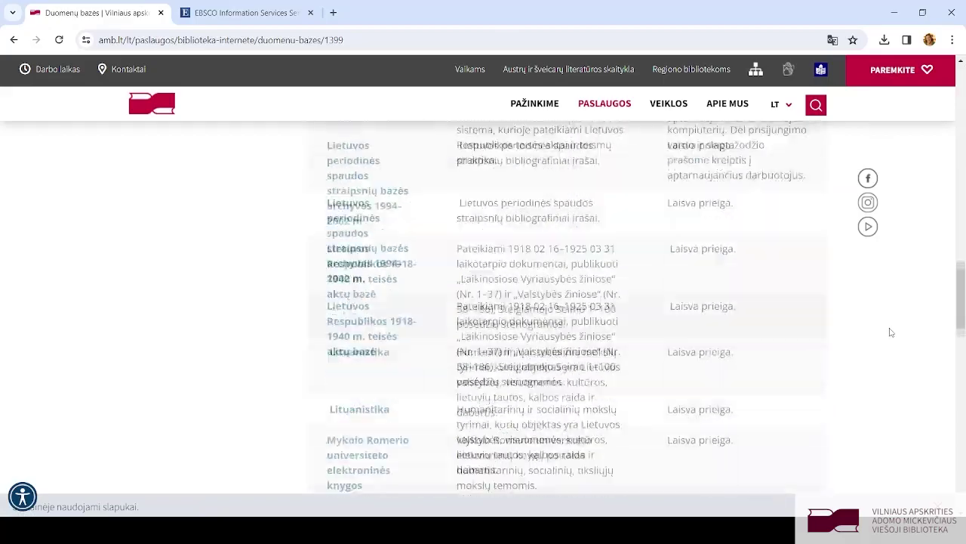
{"action": "scroll", "coordinate": [891, 332], "scroll_direction": "down", "scroll_amount": 4}
{"action": "scroll", "coordinate": [891, 332], "scroll_direction": "up", "scroll_amount": 5}
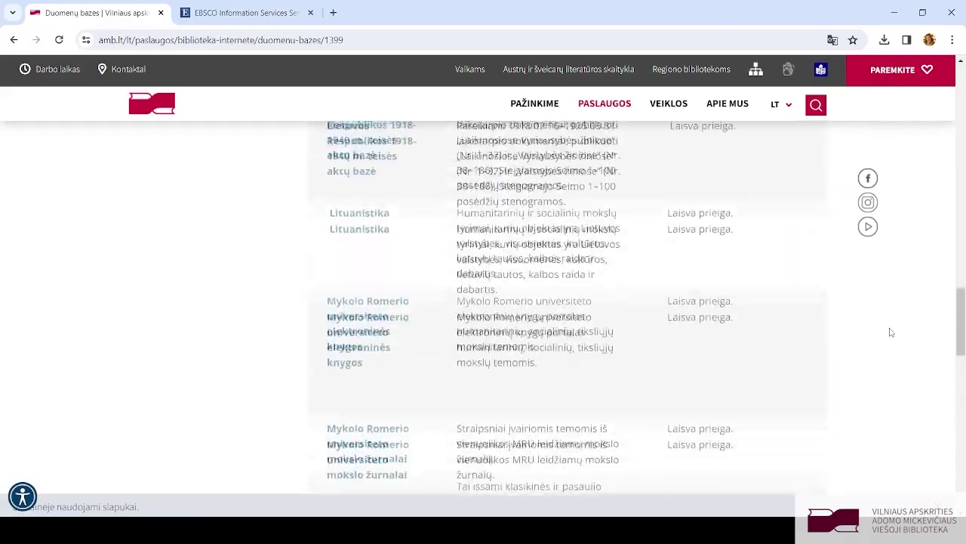
{"action": "scroll", "coordinate": [891, 333], "scroll_direction": "up", "scroll_amount": 10}
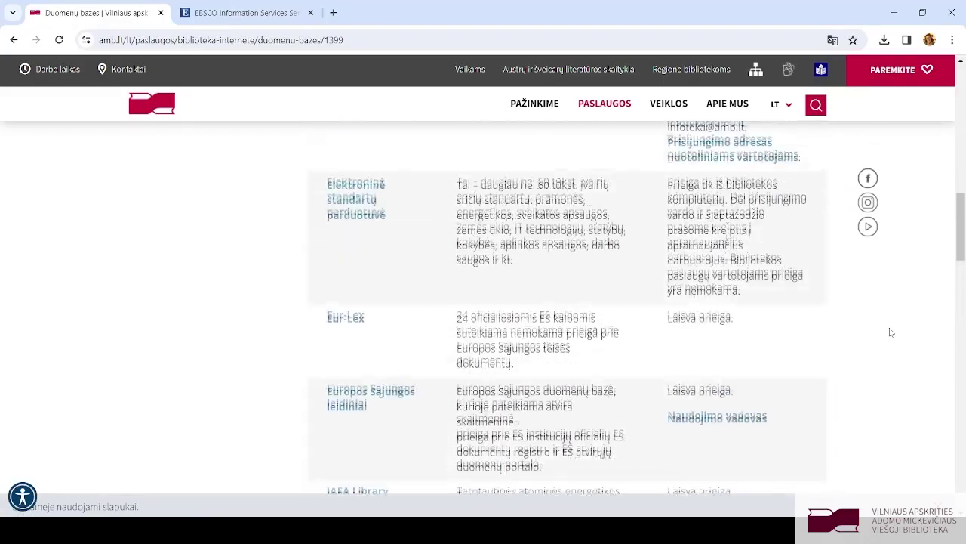
{"action": "scroll", "coordinate": [889, 330], "scroll_direction": "up", "scroll_amount": 3}
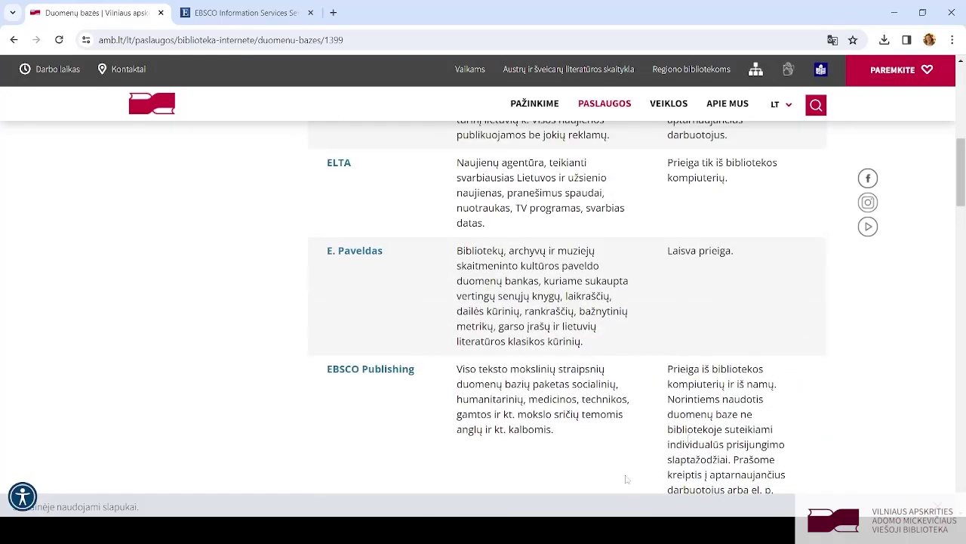
{"action": "scroll", "coordinate": [628, 470], "scroll_direction": "down", "scroll_amount": 1}
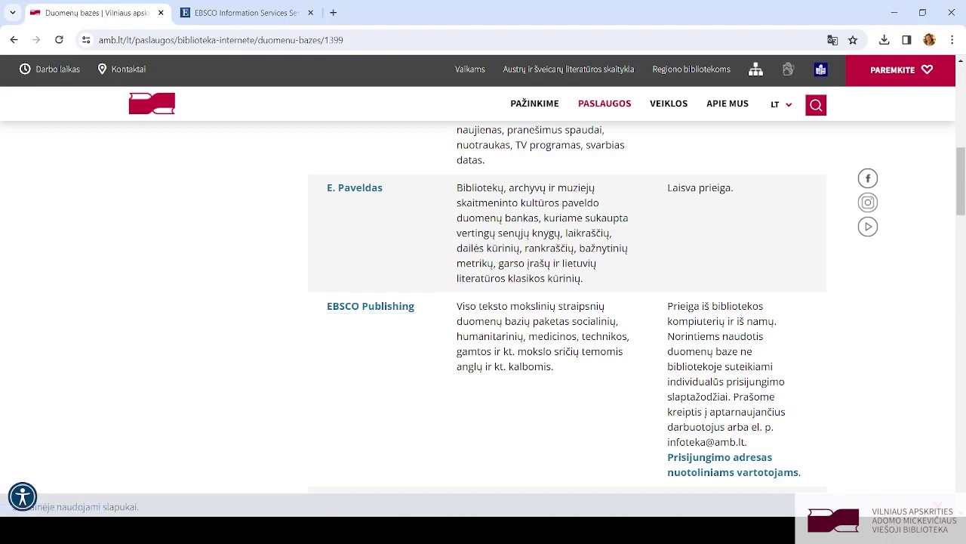
{"action": "left_click", "coordinate": [696, 471]}
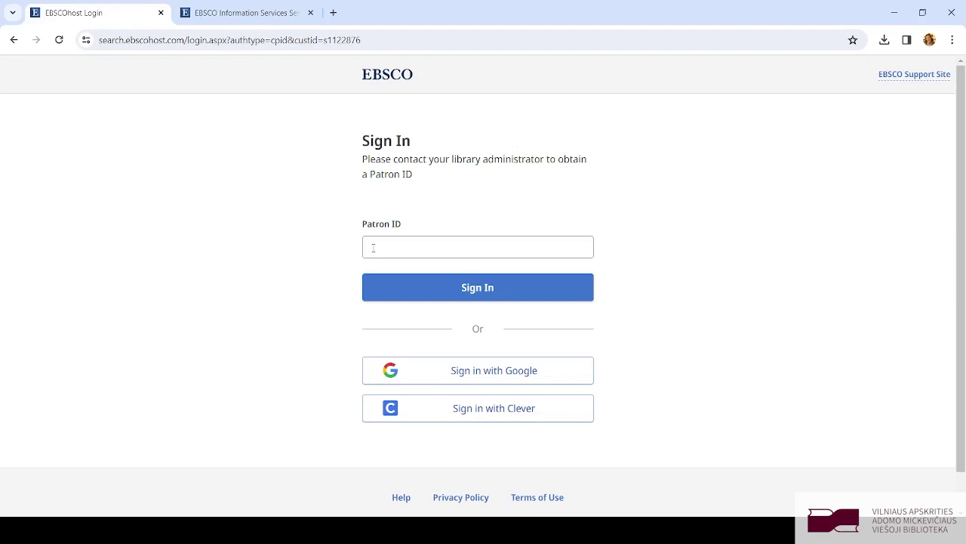
Step: Switch to the signed-in EBSCO resource selection page and open EBSCOhost Web
{"action": "left_click", "coordinate": [263, 14]}
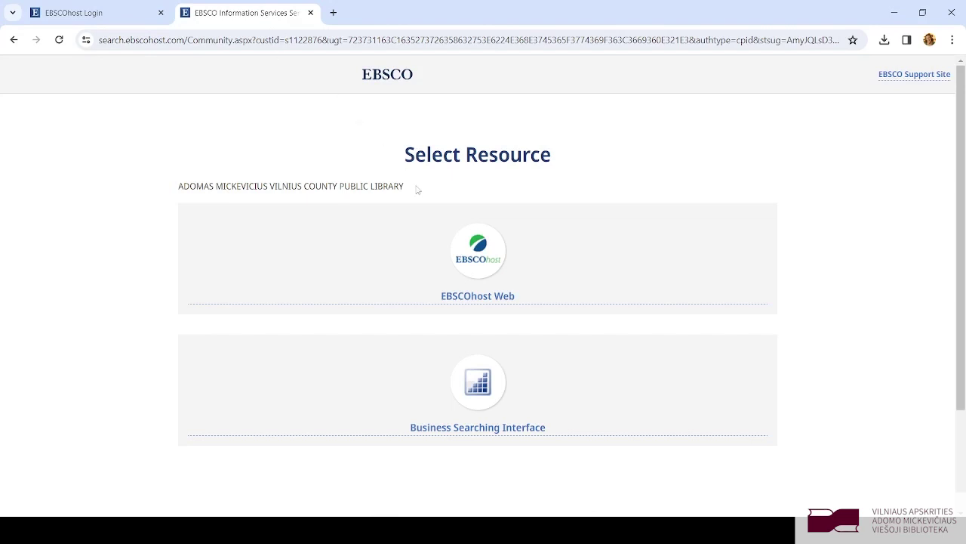
{"action": "left_click", "coordinate": [476, 301]}
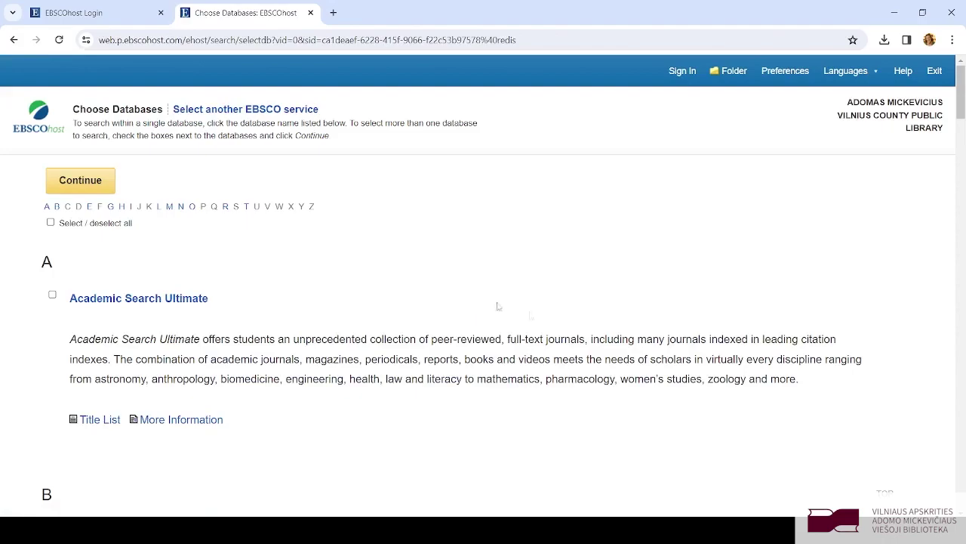
Step: Look through the alphabetical list of available EBSCOhost databases and their descriptions
{"action": "scroll", "coordinate": [545, 319], "scroll_direction": "down", "scroll_amount": 3}
{"action": "scroll", "coordinate": [546, 319], "scroll_direction": "down", "scroll_amount": 10}
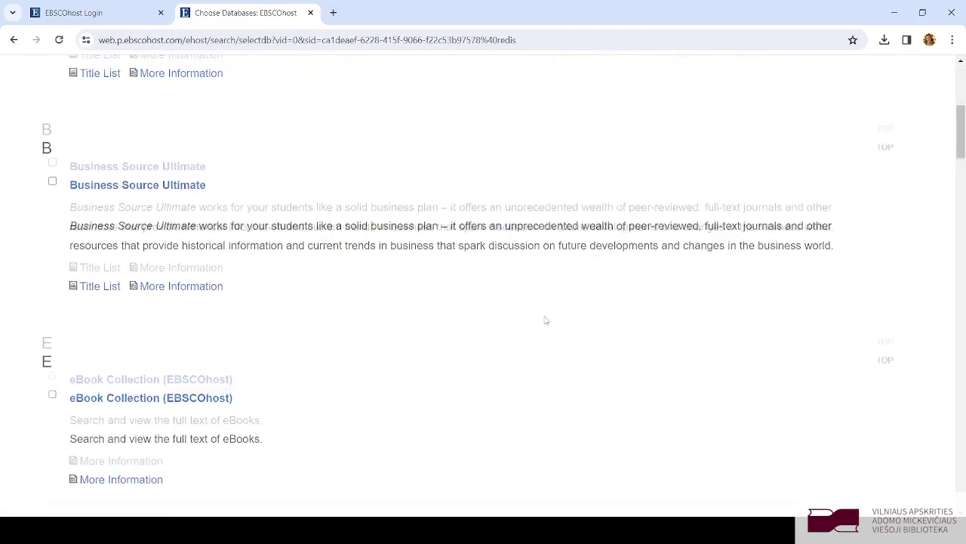
{"action": "scroll", "coordinate": [545, 319], "scroll_direction": "down", "scroll_amount": 10}
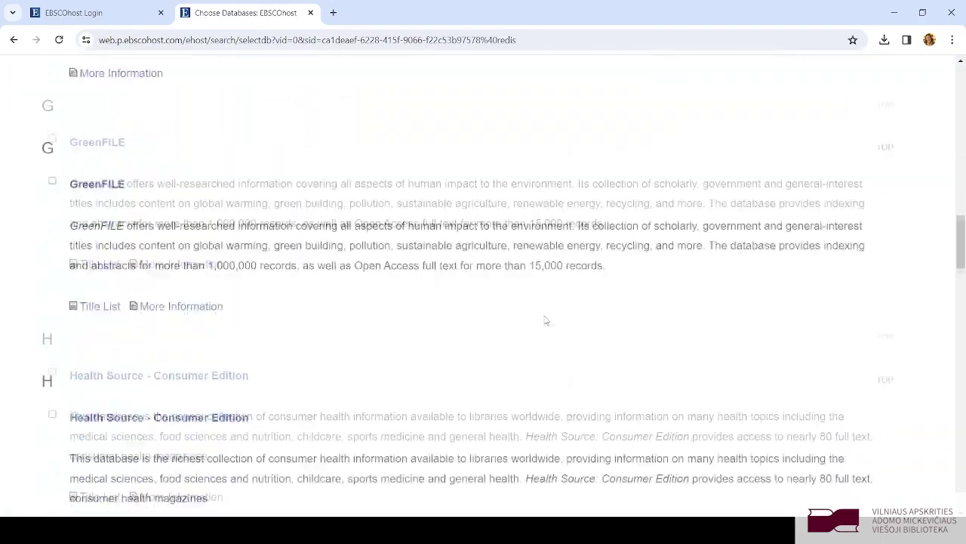
{"action": "scroll", "coordinate": [545, 315], "scroll_direction": "down", "scroll_amount": 10}
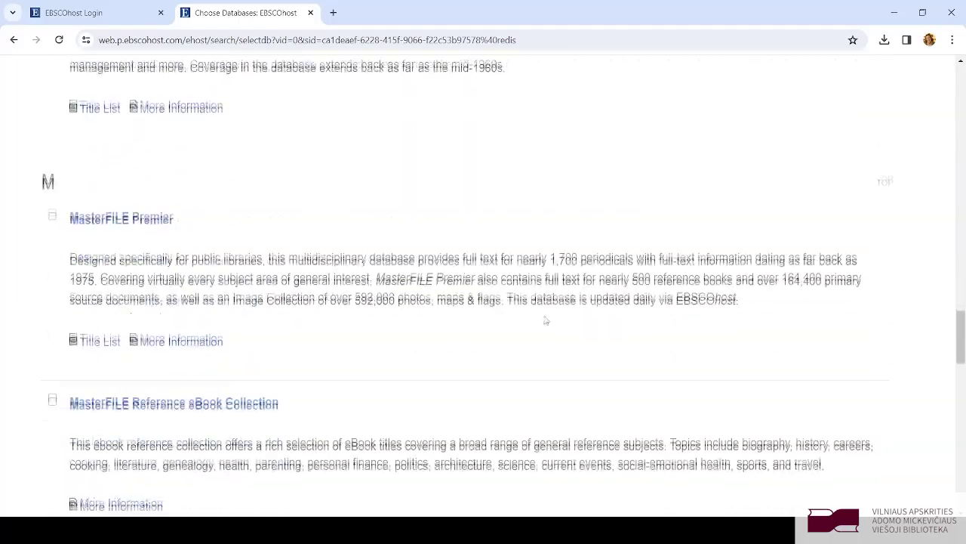
{"action": "scroll", "coordinate": [545, 320], "scroll_direction": "down", "scroll_amount": 10}
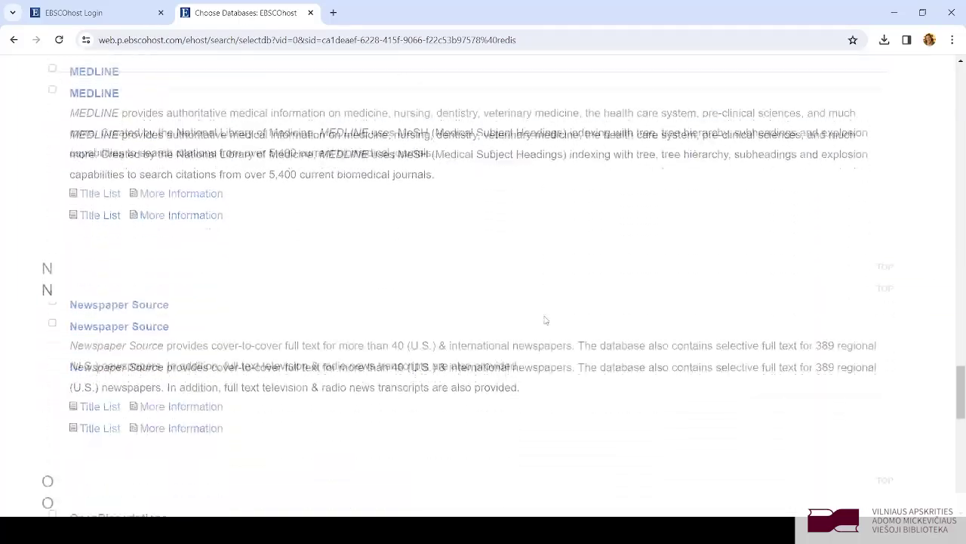
{"action": "scroll", "coordinate": [545, 319], "scroll_direction": "up", "scroll_amount": 10}
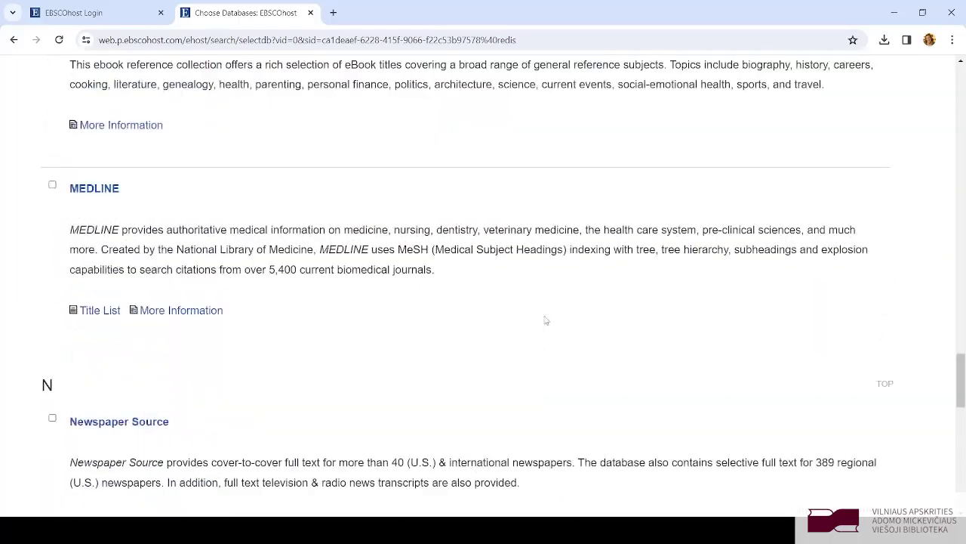
{"action": "scroll", "coordinate": [545, 320], "scroll_direction": "up", "scroll_amount": 10}
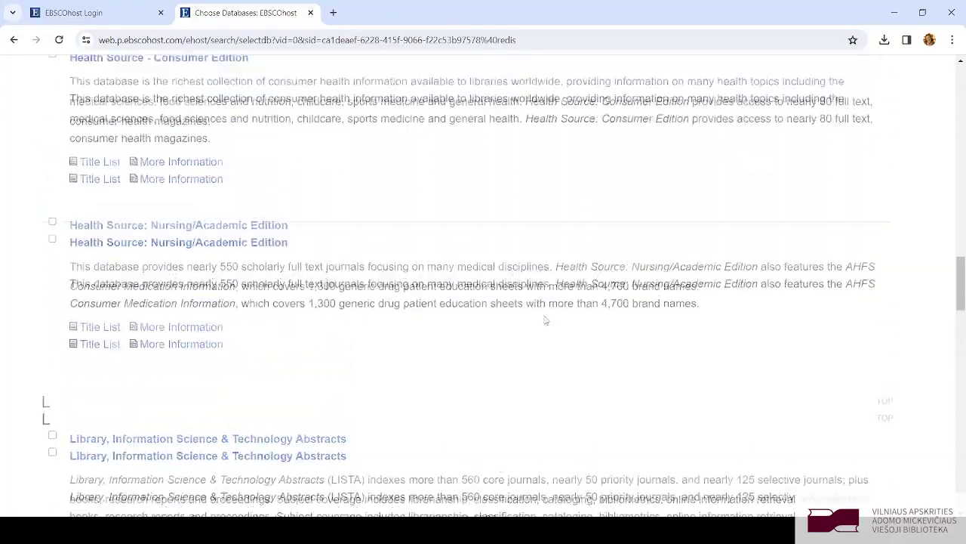
{"action": "scroll", "coordinate": [545, 316], "scroll_direction": "up", "scroll_amount": 10}
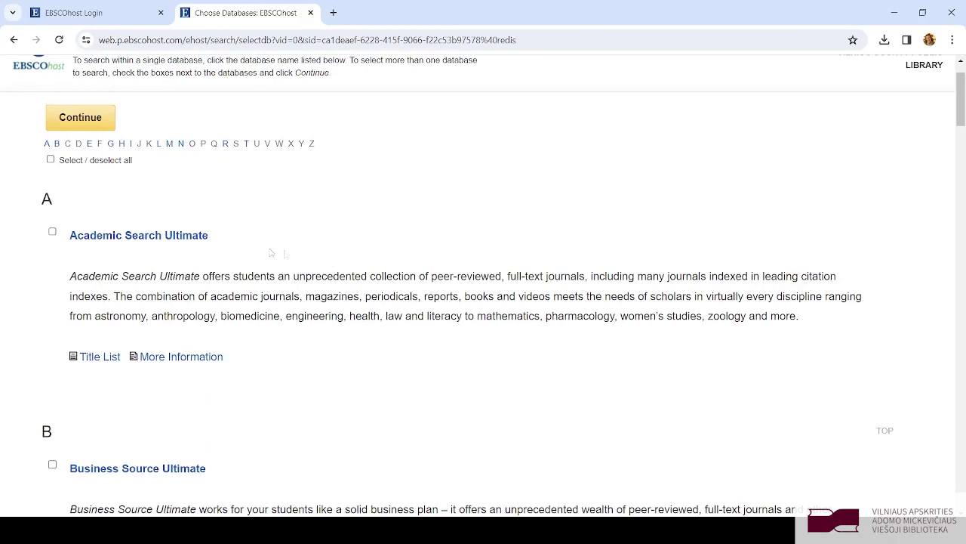
Step: Choose the Academic Search Ultimate database and enter "kritinis mąstymas" as the first search term
{"action": "left_click", "coordinate": [52, 232]}
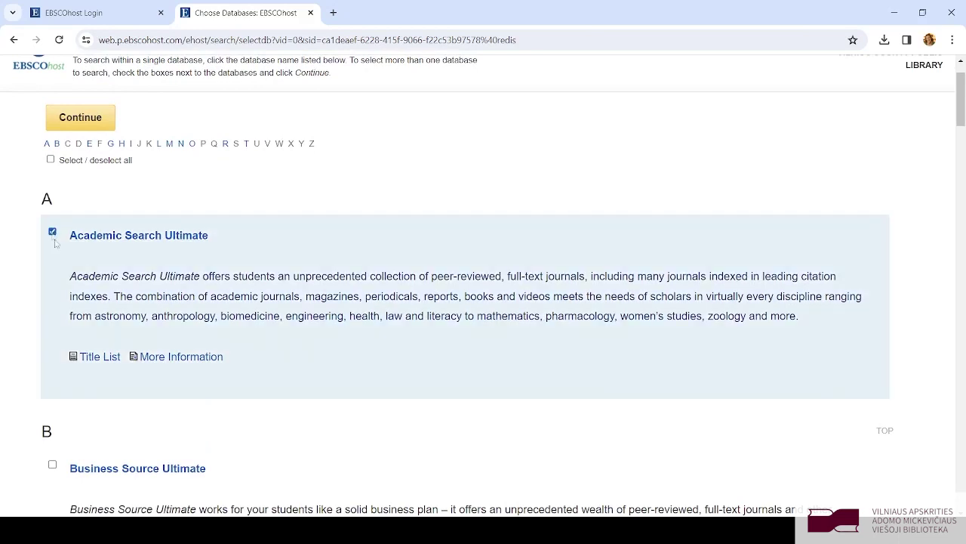
{"action": "left_click", "coordinate": [120, 243]}
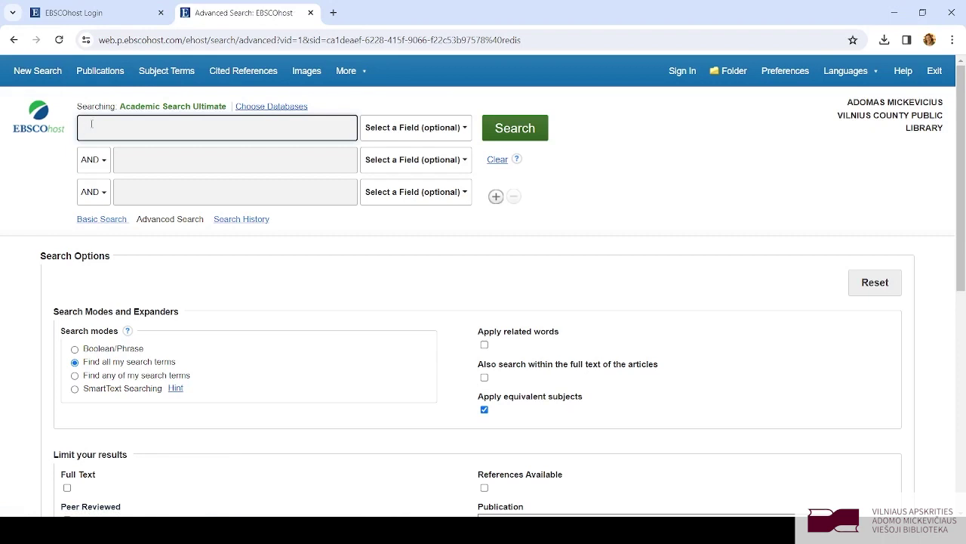
{"action": "type", "text": "kriti"}
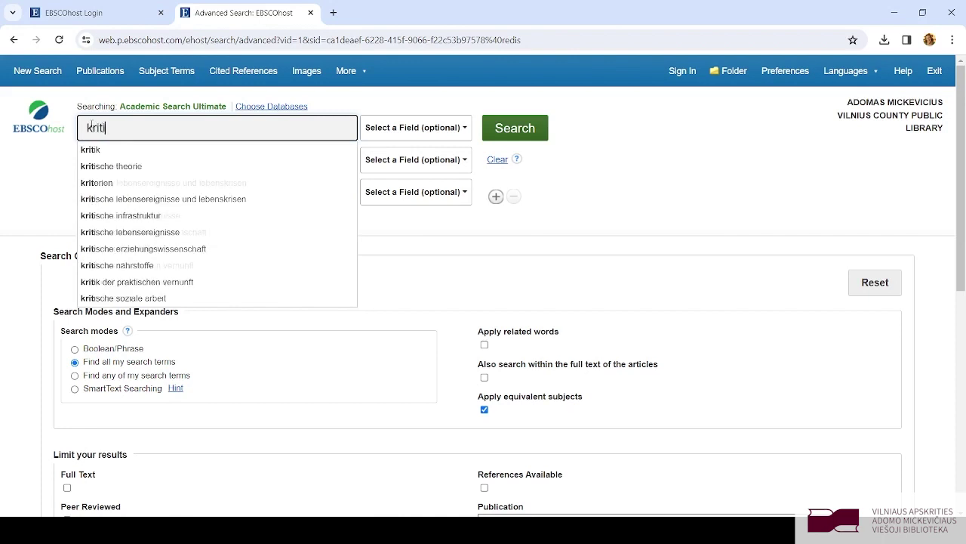
{"action": "type", "text": "nis mąs"}
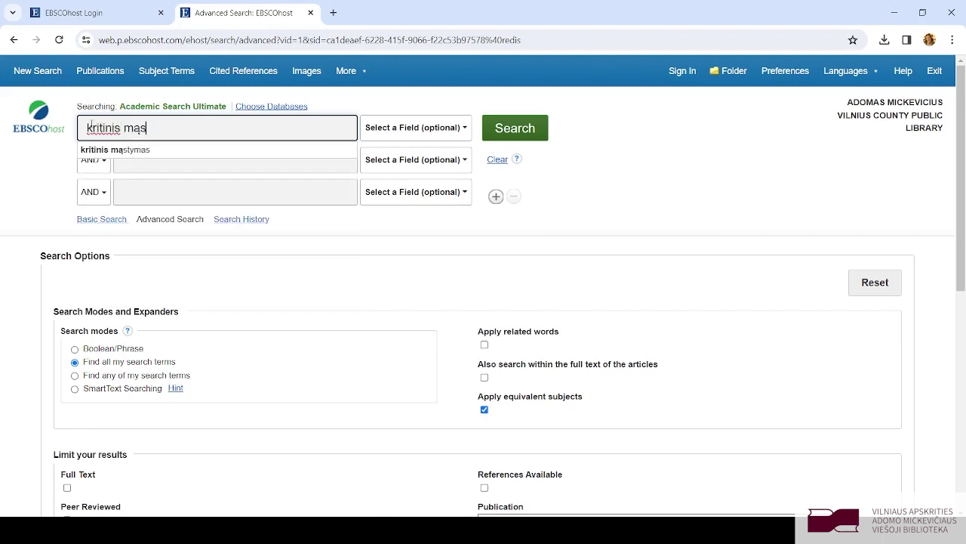
{"action": "type", "text": "tymas"}
Step: Exclude the term "propaganda" with the NOT operator in the second search row and run the search
{"action": "left_click", "coordinate": [122, 165]}
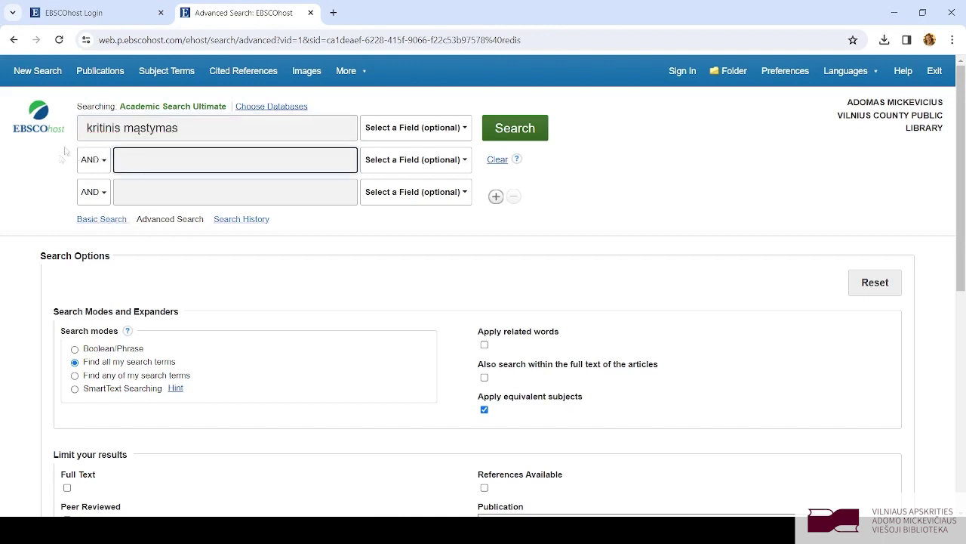
{"action": "left_click", "coordinate": [106, 165]}
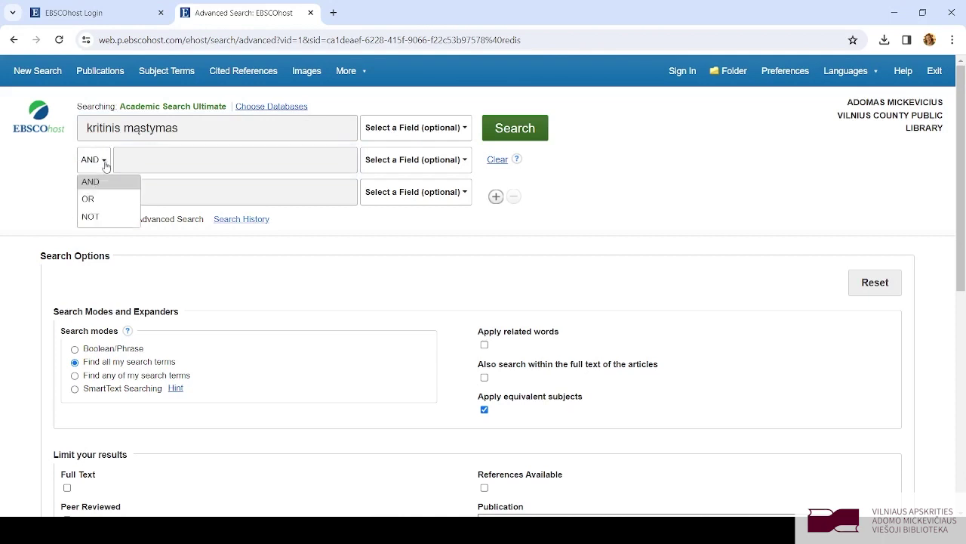
{"action": "left_click", "coordinate": [89, 219]}
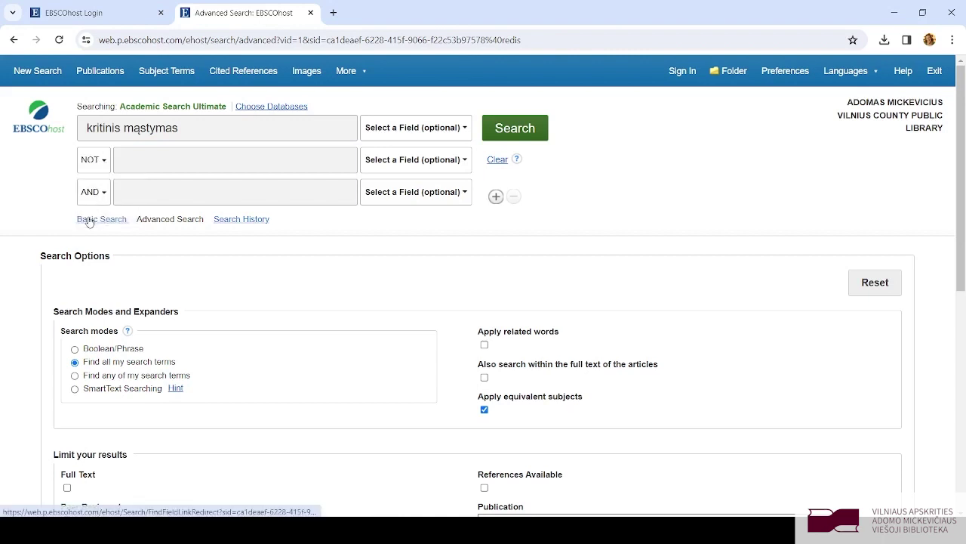
{"action": "left_click", "coordinate": [130, 164]}
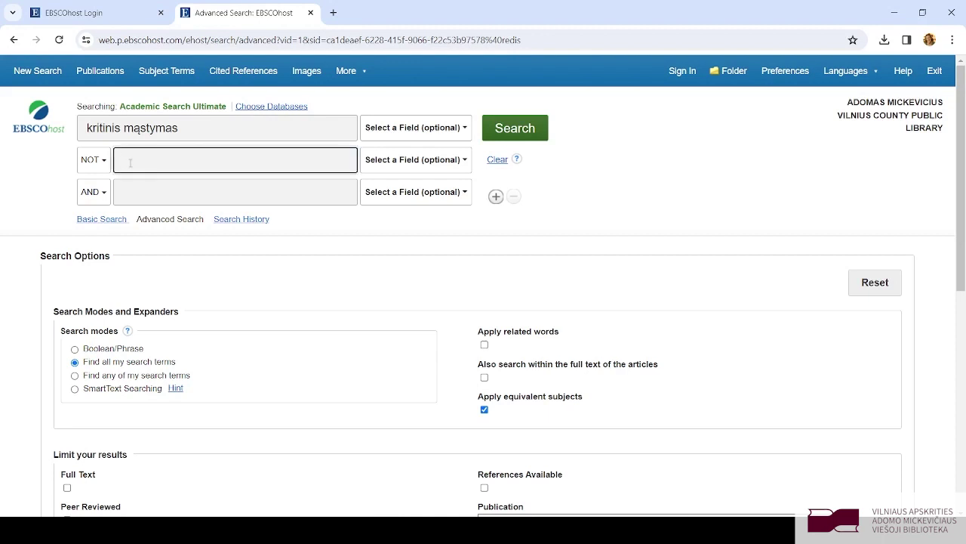
{"action": "type", "text": "pro"}
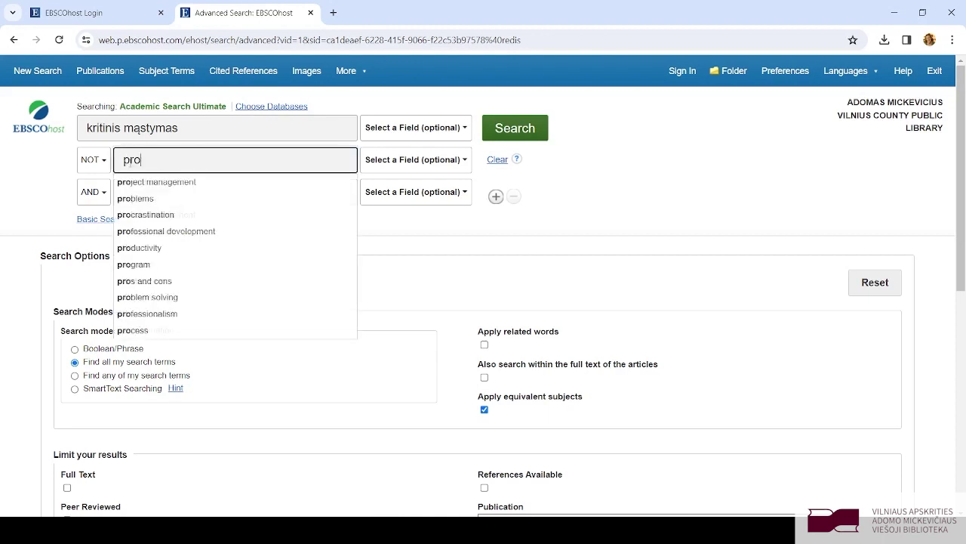
{"action": "type", "text": "paganda"}
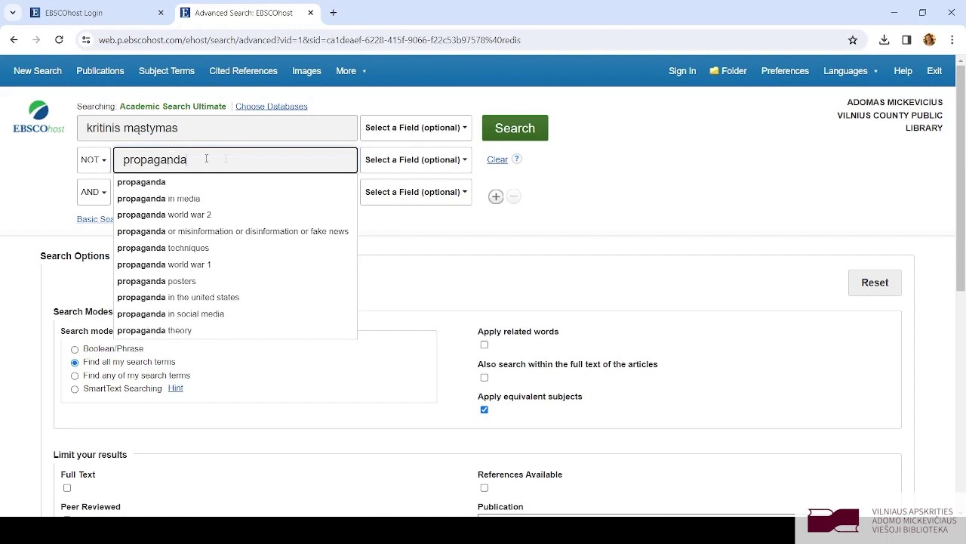
{"action": "left_click", "coordinate": [499, 131]}
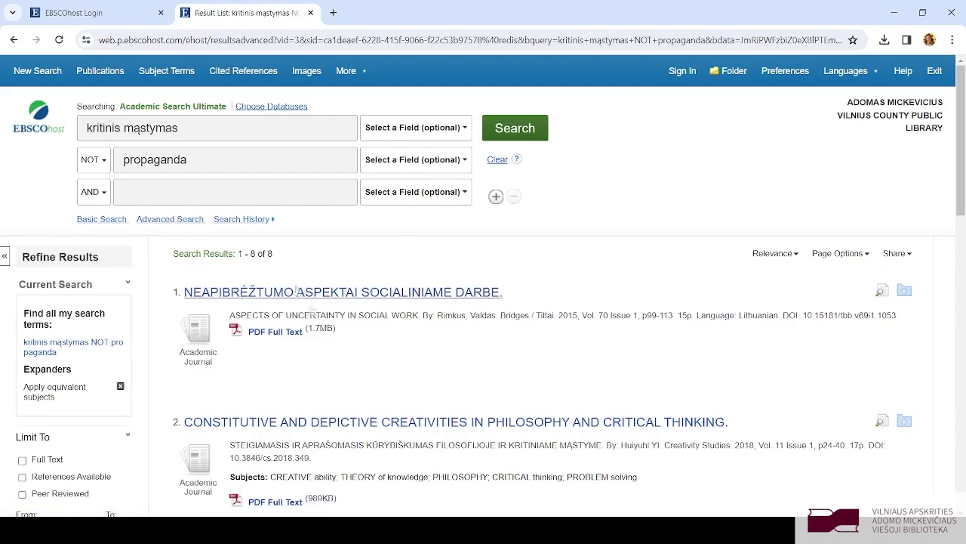
Step: Review the list of found articles and limit the results to Full Text
{"action": "scroll", "coordinate": [324, 330], "scroll_direction": "down", "scroll_amount": 5}
{"action": "scroll", "coordinate": [324, 331], "scroll_direction": "down", "scroll_amount": 7}
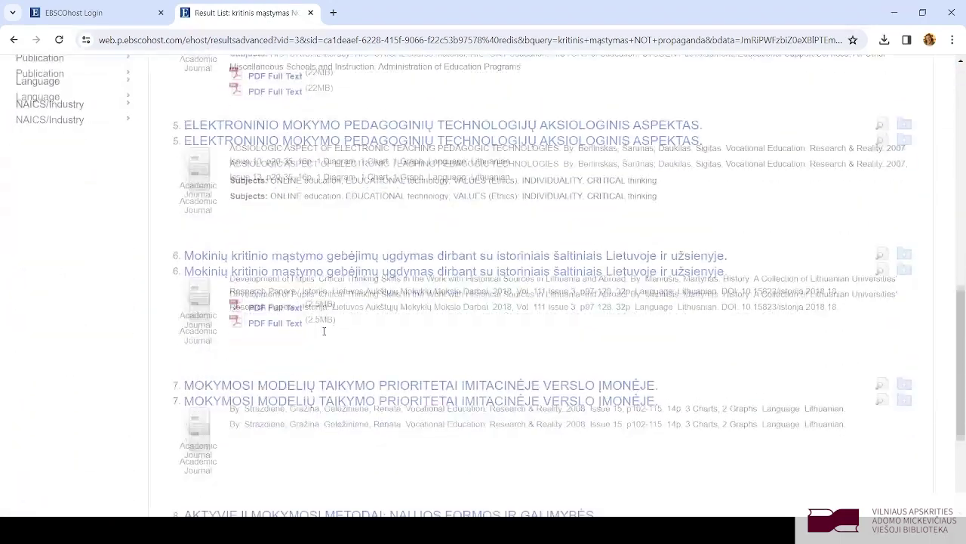
{"action": "scroll", "coordinate": [324, 330], "scroll_direction": "up", "scroll_amount": 11}
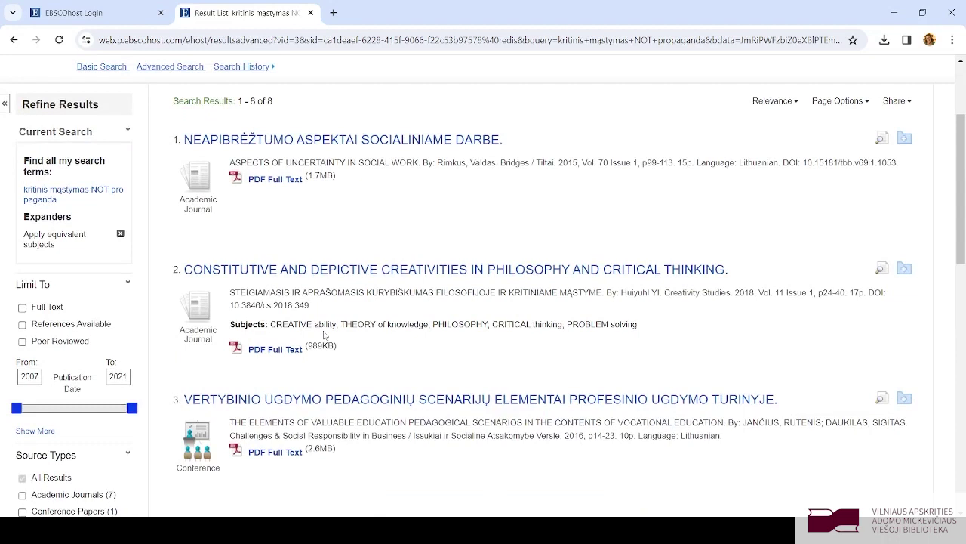
{"action": "left_click", "coordinate": [22, 308]}
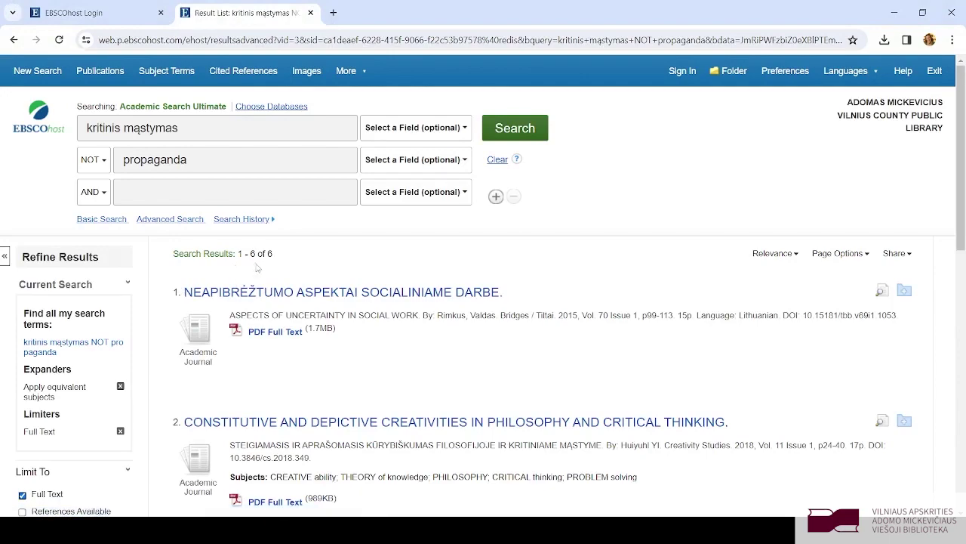
Step: Narrow the publication date range of the results to 2018–2021
{"action": "scroll", "coordinate": [91, 414], "scroll_direction": "down", "scroll_amount": 1}
{"action": "scroll", "coordinate": [90, 414], "scroll_direction": "down", "scroll_amount": 2}
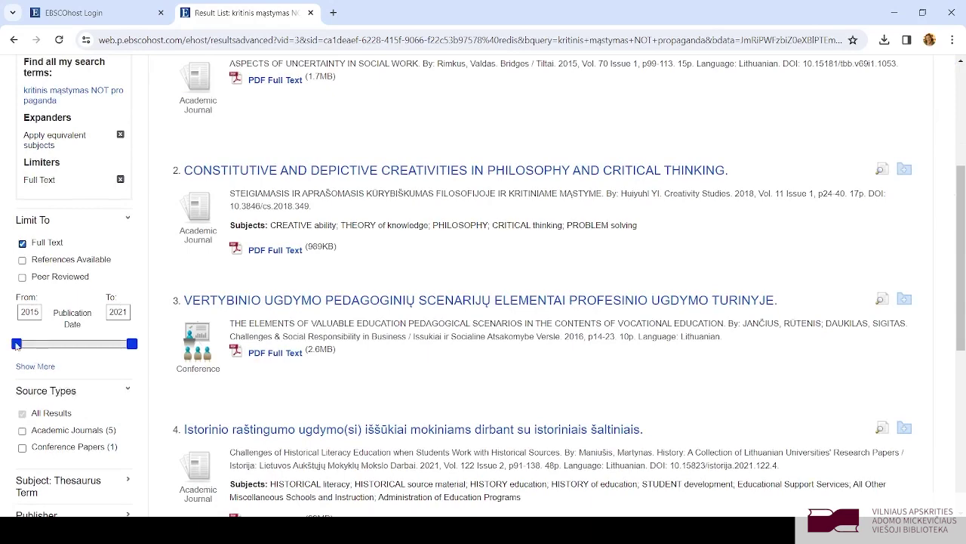
{"action": "left_click_drag", "start_coordinate": [17, 345], "coordinate": [74, 349]}
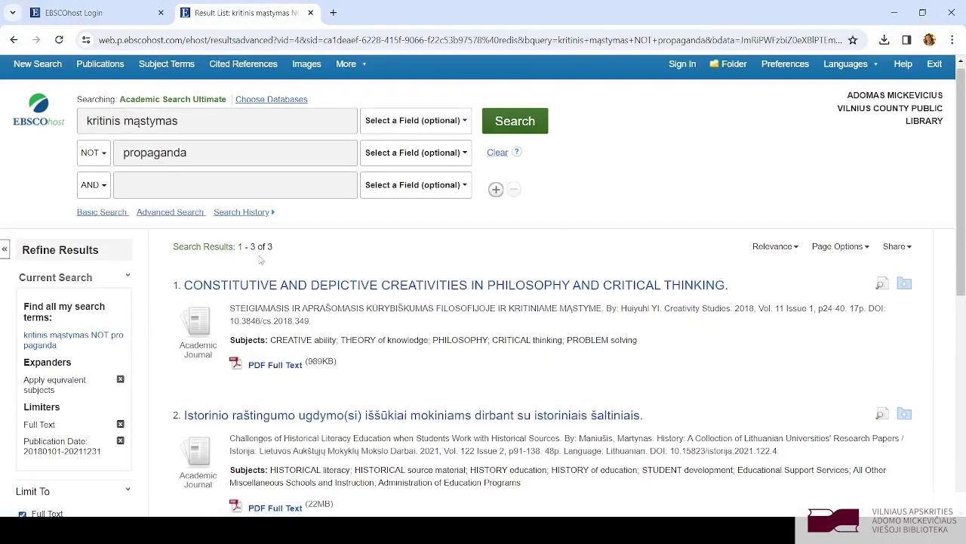
Step: Open the PDF full text of "Istorinio raštingumo ugdymo(si) iššūkiai mokiniams dirbant su istoriniais šaltiniais" and read through to page 3
{"action": "scroll", "coordinate": [318, 313], "scroll_direction": "down", "scroll_amount": 3}
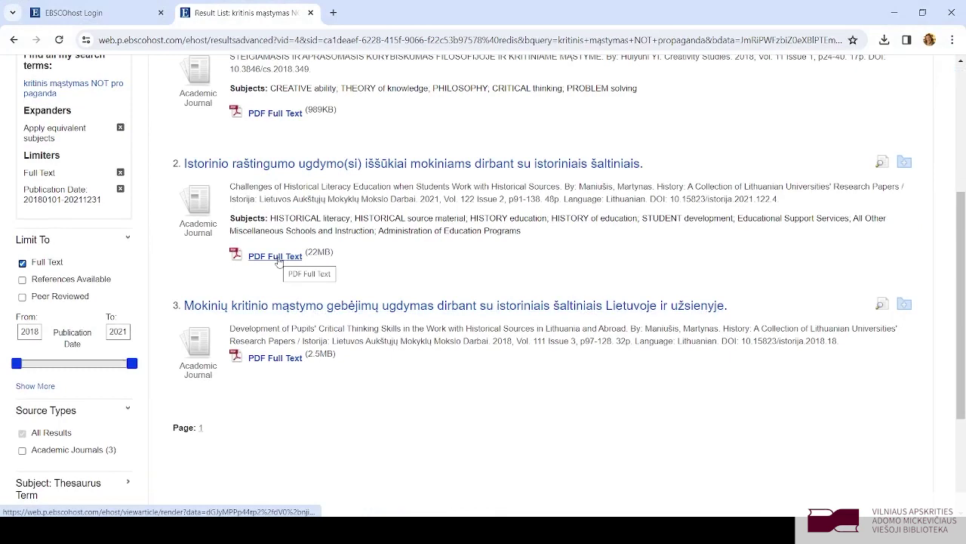
{"action": "left_click", "coordinate": [276, 257]}
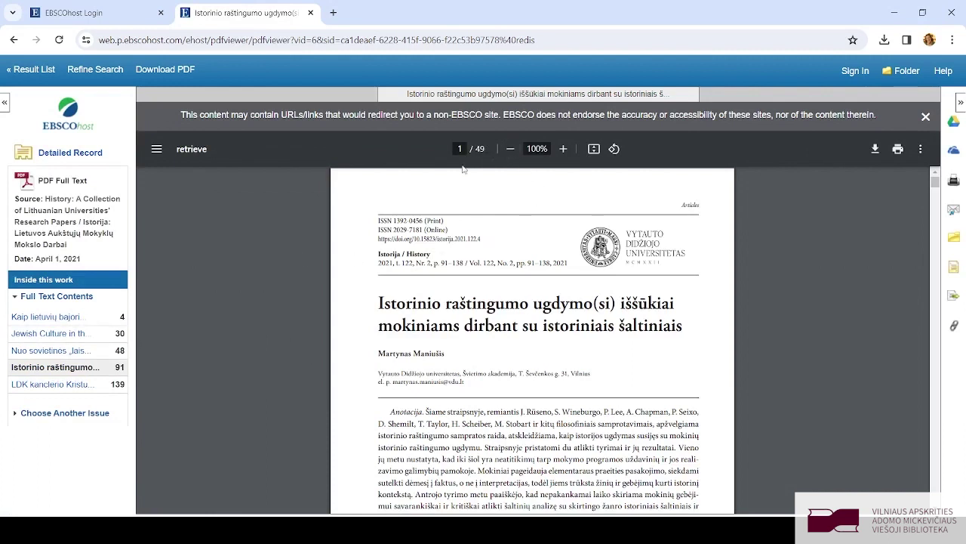
{"action": "scroll", "coordinate": [464, 227], "scroll_direction": "down", "scroll_amount": 10}
{"action": "scroll", "coordinate": [533, 339], "scroll_direction": "down", "scroll_amount": 10}
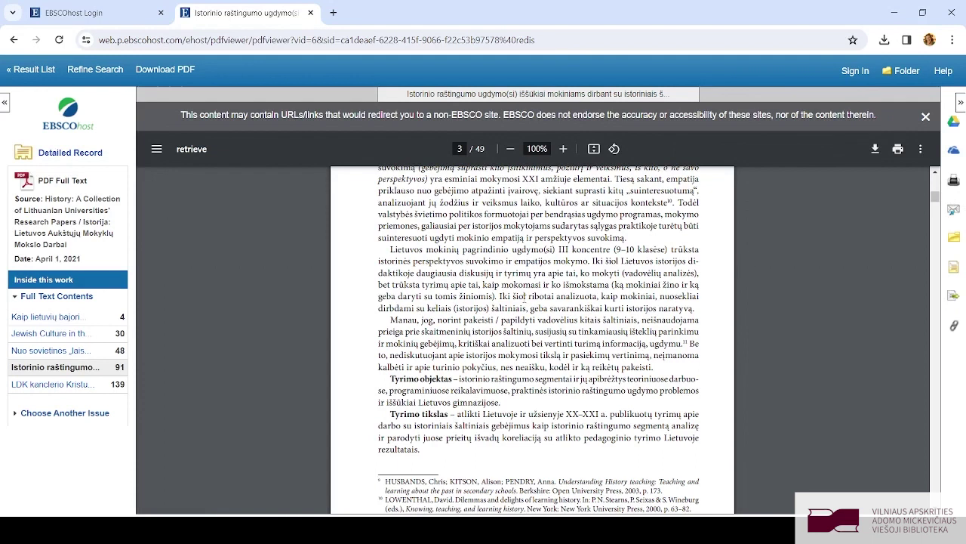
Step: Open the PDF full text of "Mokinių kritinio mąstymo gebėjimų ugdymas" from the result list and save it as "Kritinio mąstymo ugdymas" in EBSCO straipsniai
{"action": "left_click", "coordinate": [30, 75]}
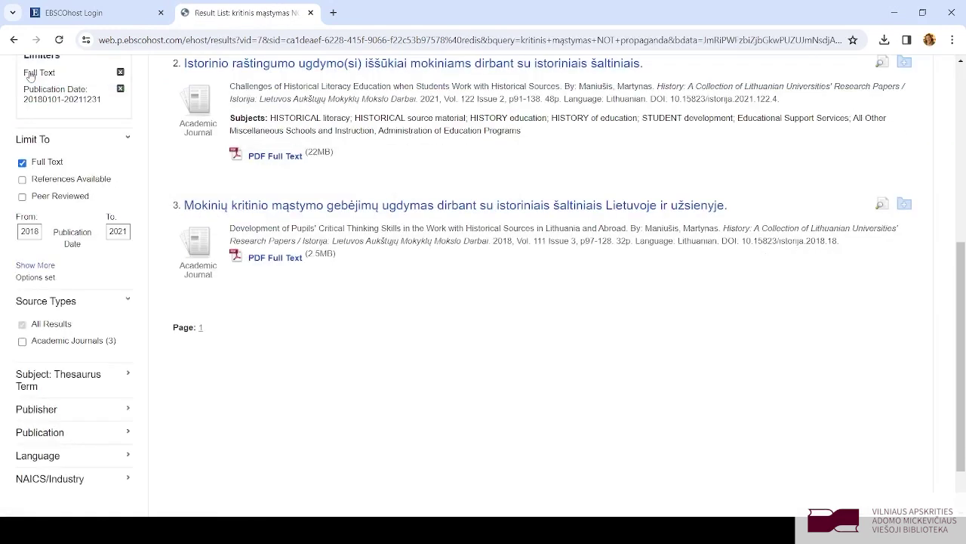
{"action": "left_click", "coordinate": [272, 259]}
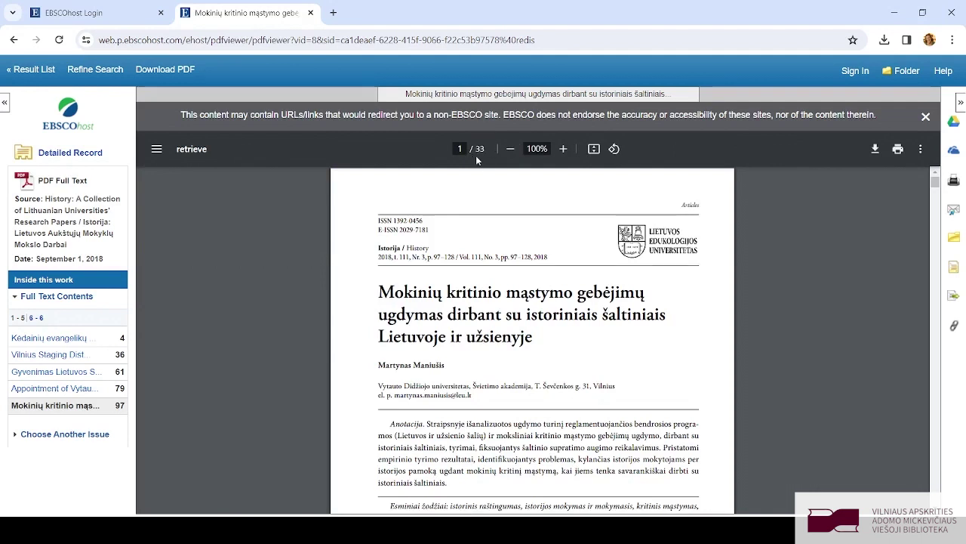
{"action": "left_click", "coordinate": [874, 150]}
{"action": "type", "text": "Ki"}
{"action": "type", "text": "itinio "}
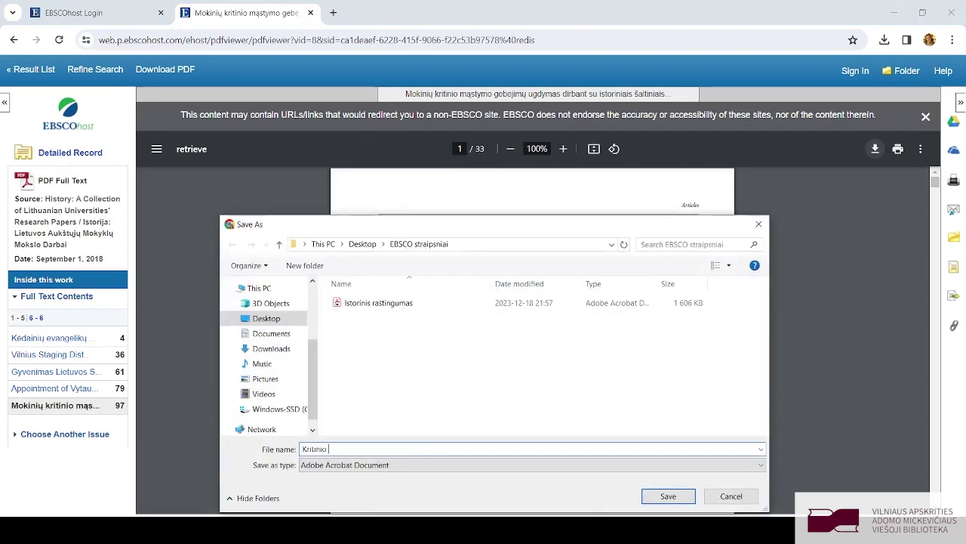
{"action": "type", "text": "mąstymo ugdymas"}
{"action": "left_click", "coordinate": [664, 496]}
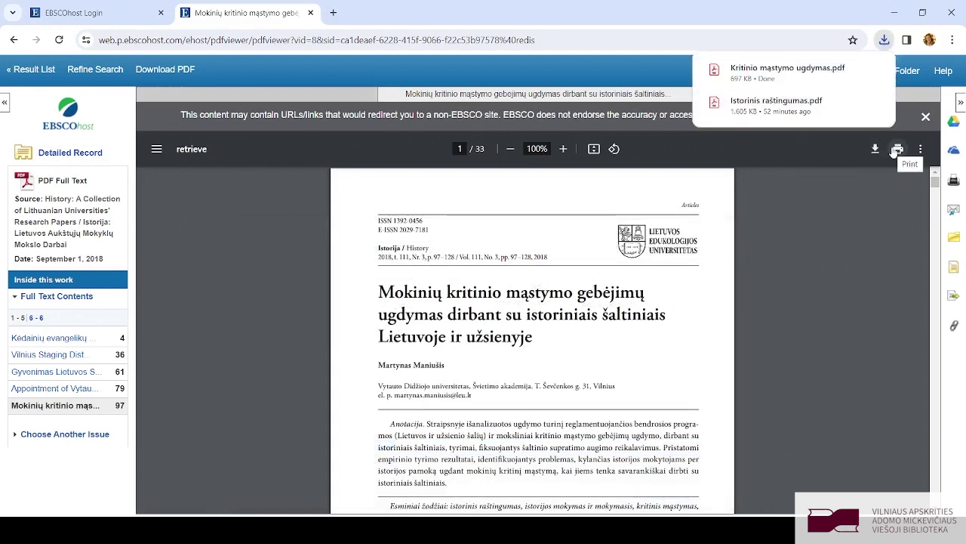
Step: Return to the result list, start a new search and enter "critical thinking" as the first search term
{"action": "left_click", "coordinate": [26, 70]}
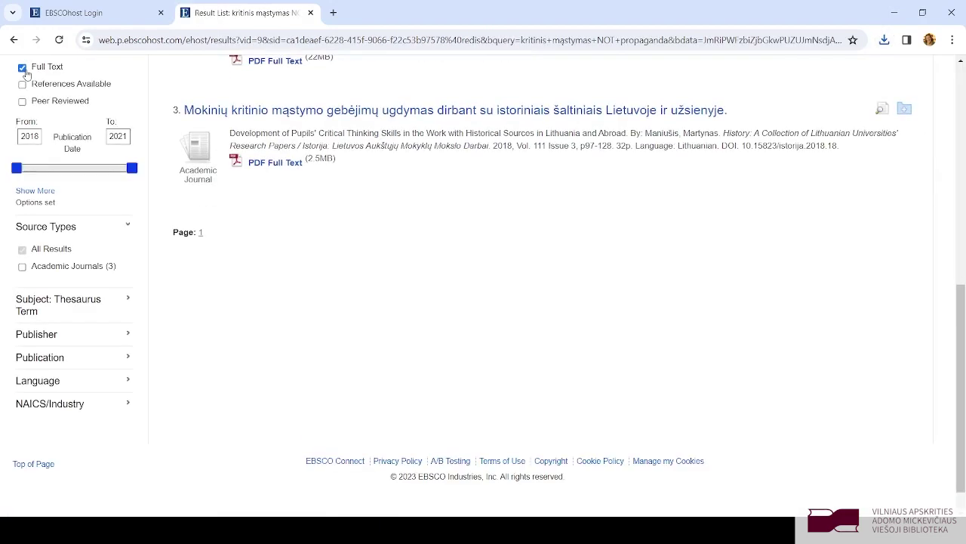
{"action": "left_click_drag", "start_coordinate": [962, 349], "coordinate": [963, 117]}
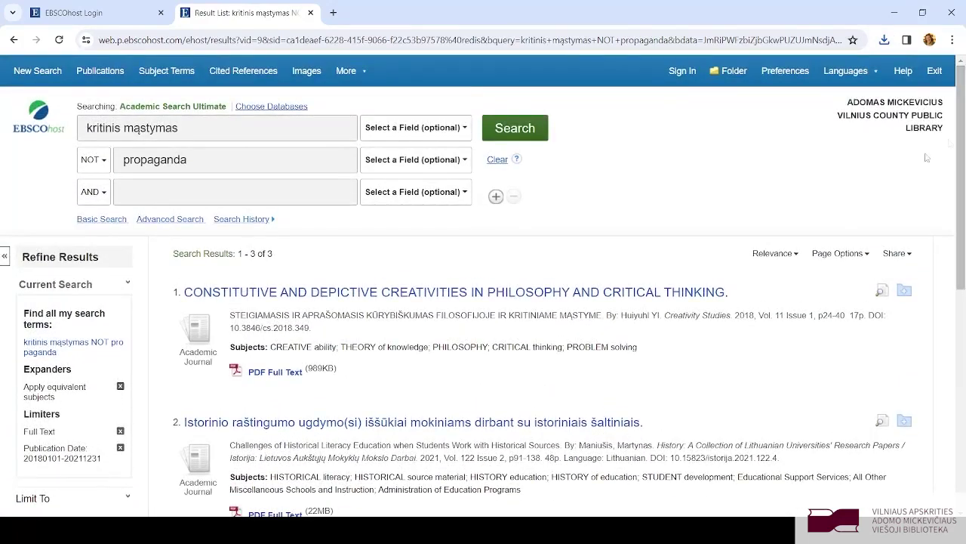
{"action": "left_click", "coordinate": [30, 77]}
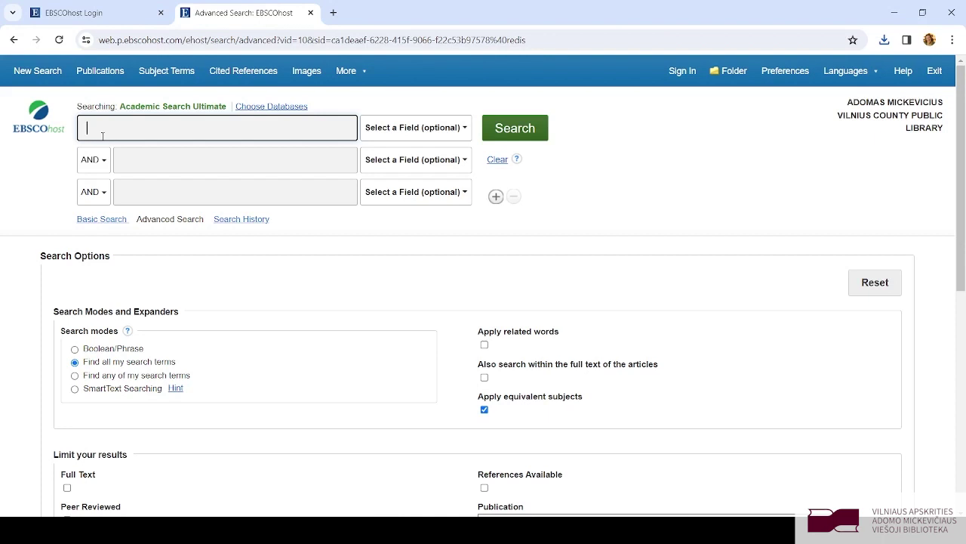
{"action": "type", "text": "crit"}
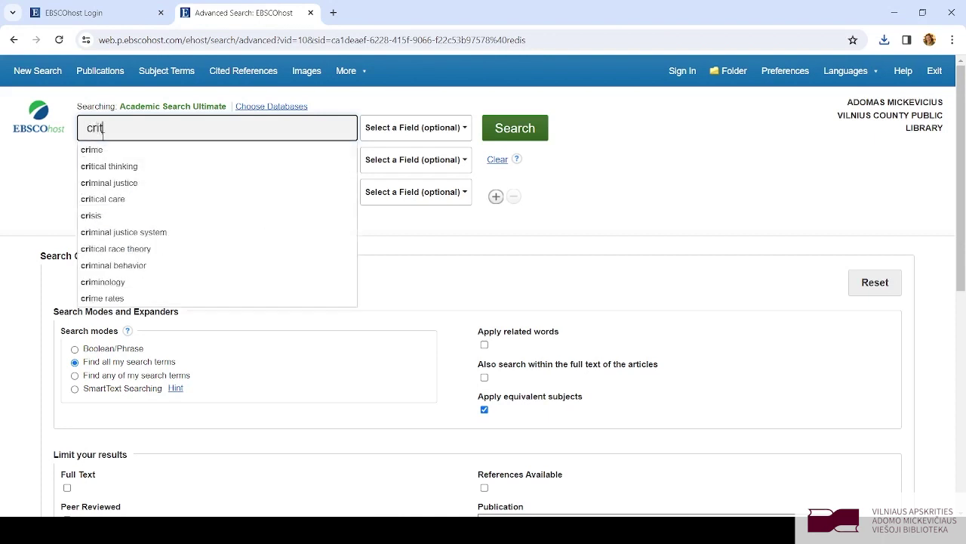
{"action": "type", "text": "ical t"}
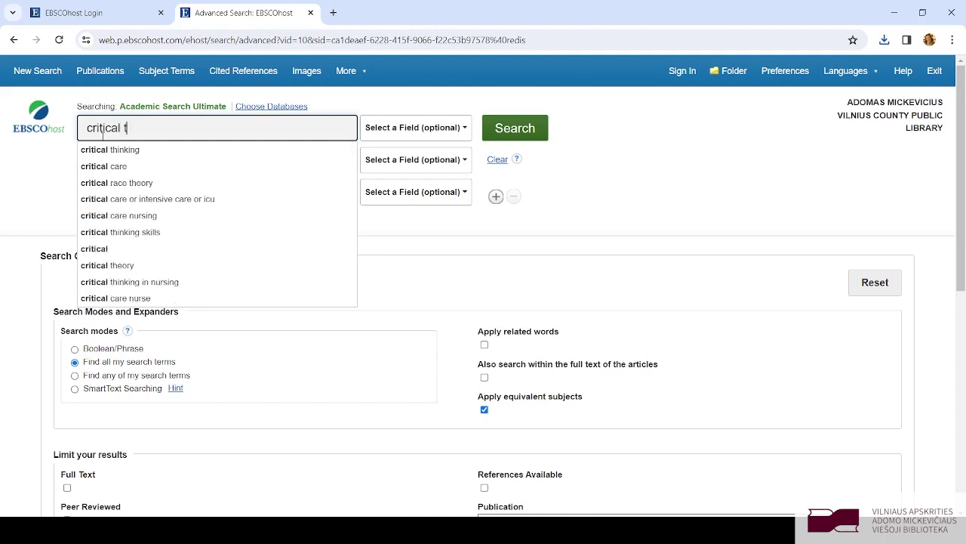
{"action": "type", "text": "hinking"}
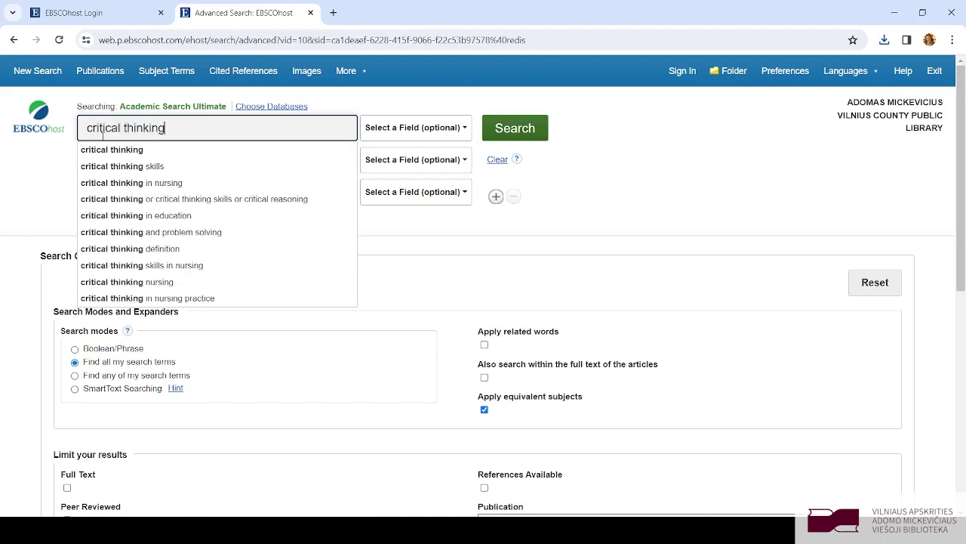
{"action": "left_click", "coordinate": [616, 182]}
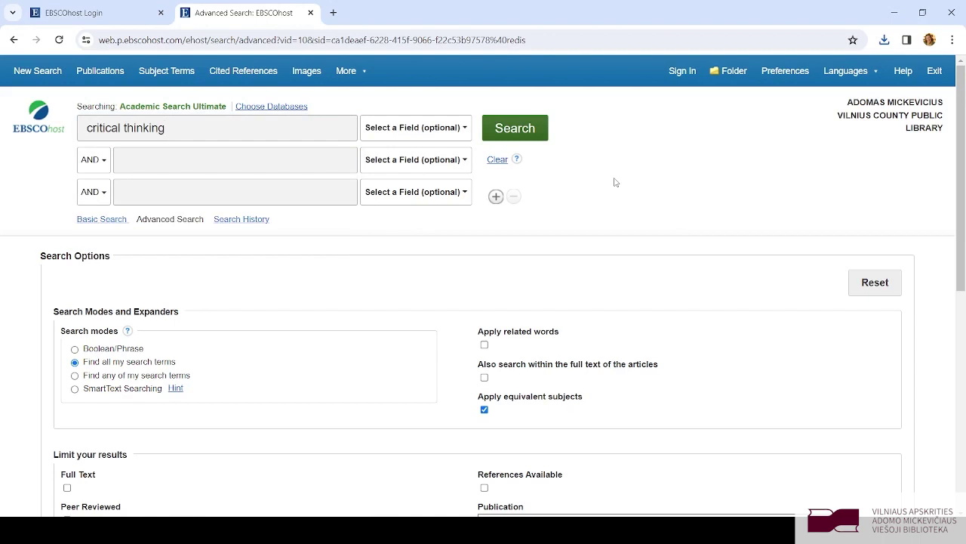
Step: Exclude "propaganda" in the second search row using the NOT operator and run the search
{"action": "left_click", "coordinate": [102, 163]}
{"action": "left_click", "coordinate": [91, 217]}
{"action": "left_click", "coordinate": [130, 160]}
{"action": "type", "text": "pr"}
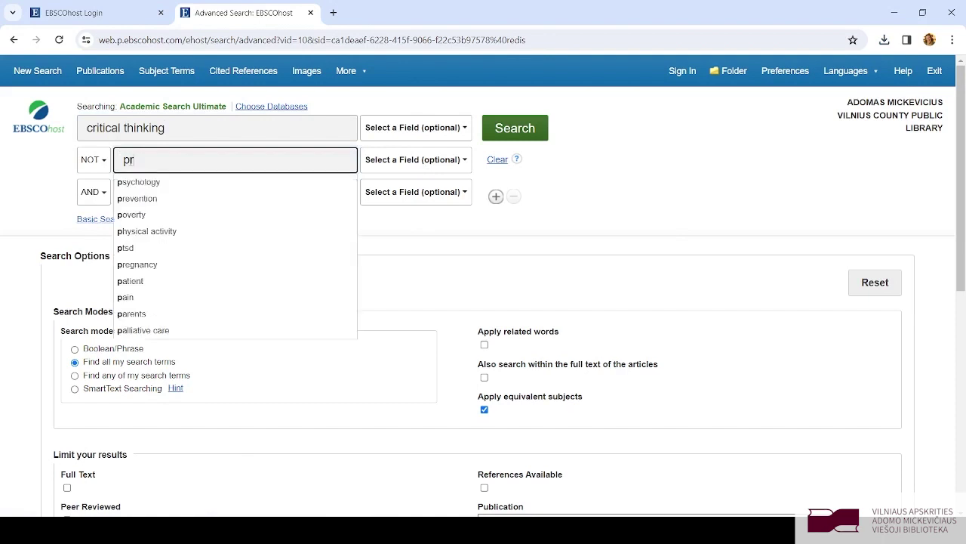
{"action": "type", "text": "opaganda"}
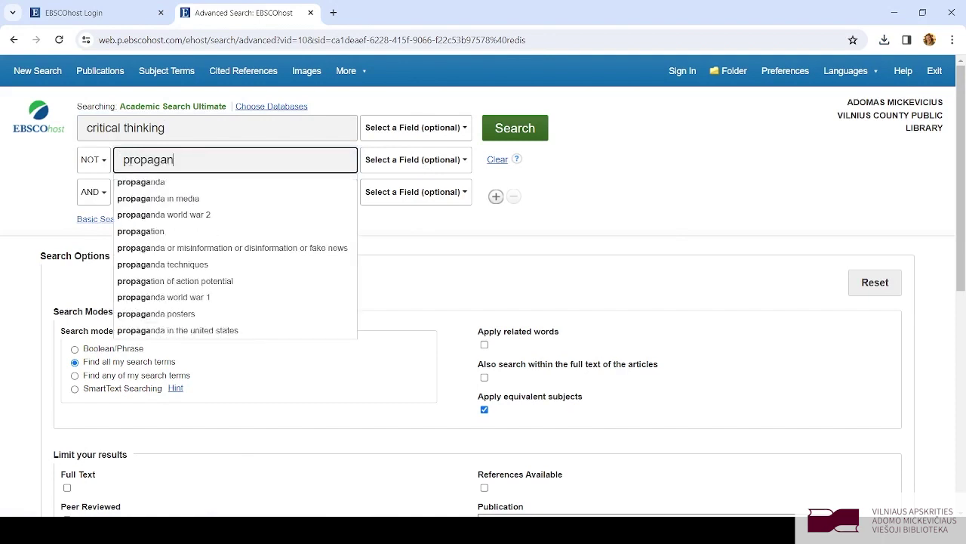
{"action": "left_click", "coordinate": [511, 129]}
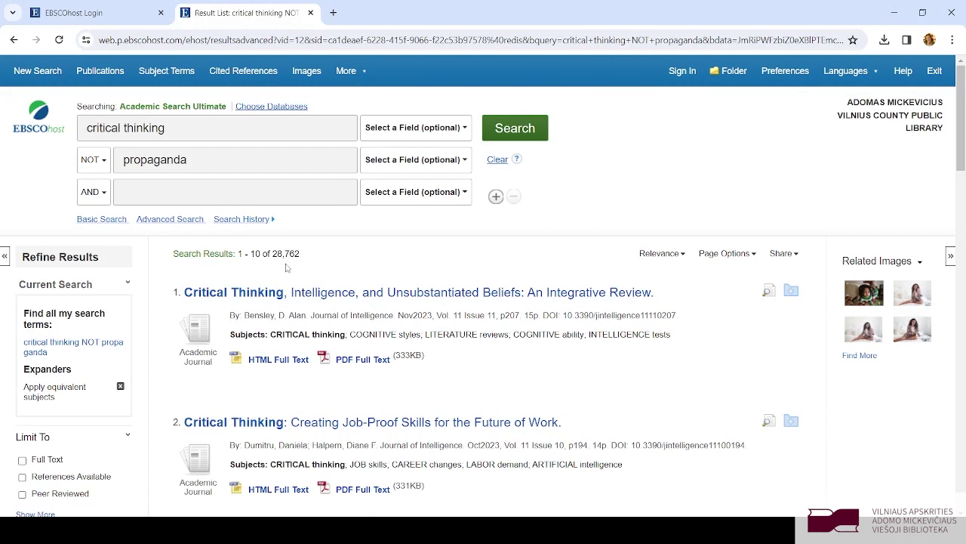
Step: Limit the results to Full Text and open the HTML full text of "Critical Thinking, Intelligence, and Unsubstantiated Beliefs"
{"action": "scroll", "coordinate": [71, 343], "scroll_direction": "down", "scroll_amount": 3}
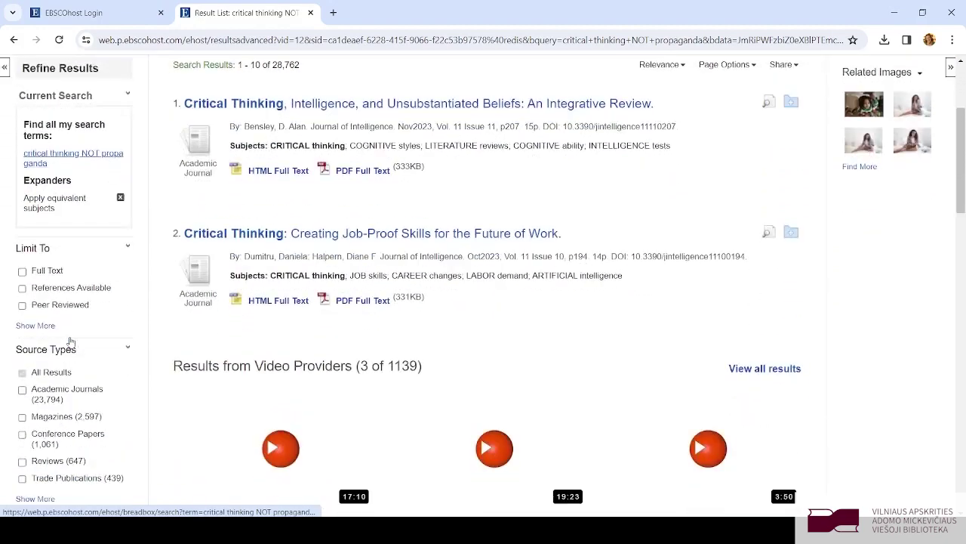
{"action": "left_click", "coordinate": [22, 273]}
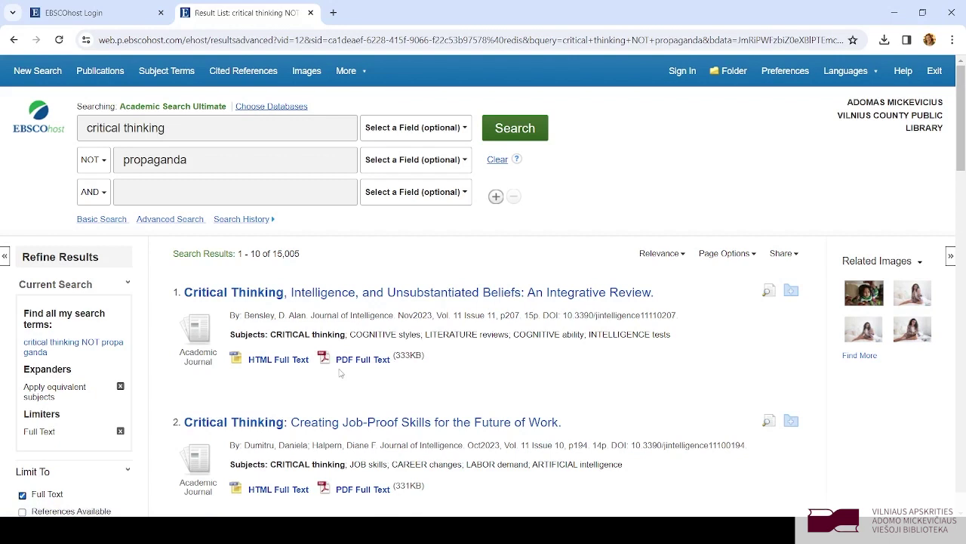
{"action": "left_click", "coordinate": [260, 363]}
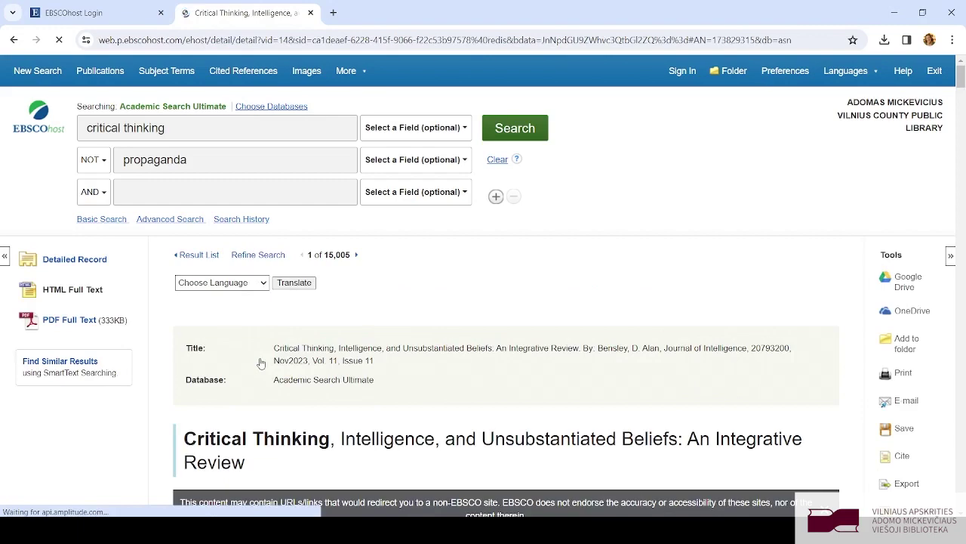
{"action": "scroll", "coordinate": [349, 375], "scroll_direction": "down", "scroll_amount": 4}
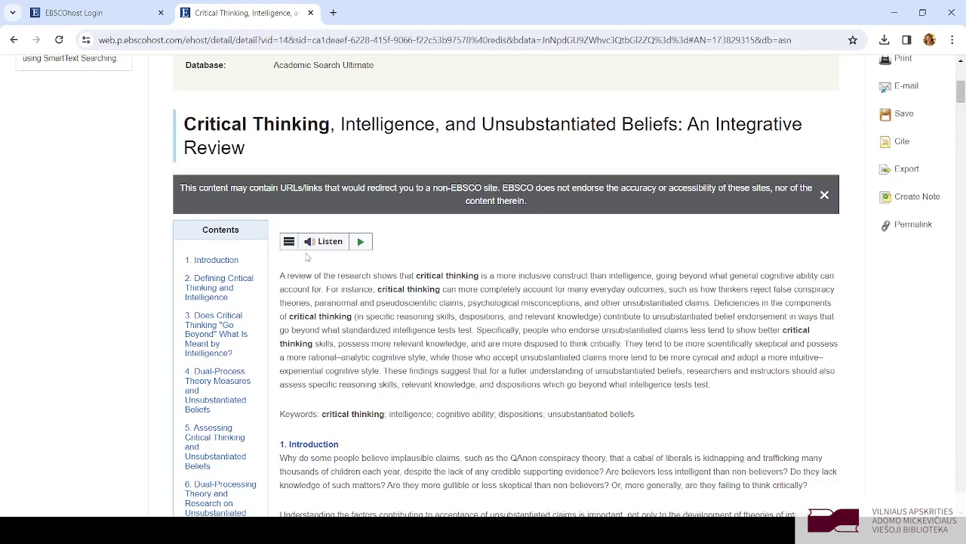
Step: Set the article's reading voice to English (UK) - Bridget, have the text read aloud and pause the playback
{"action": "left_click", "coordinate": [289, 242]}
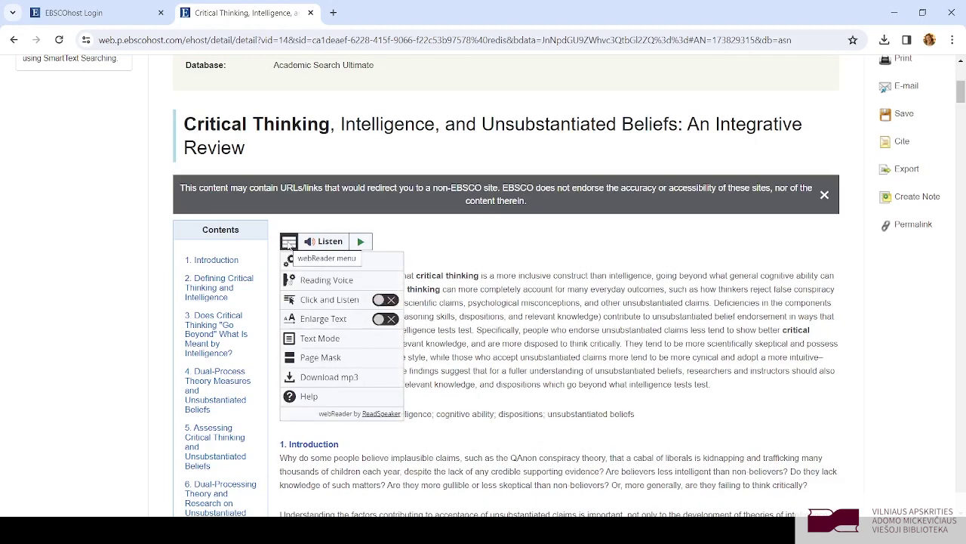
{"action": "left_click", "coordinate": [314, 283]}
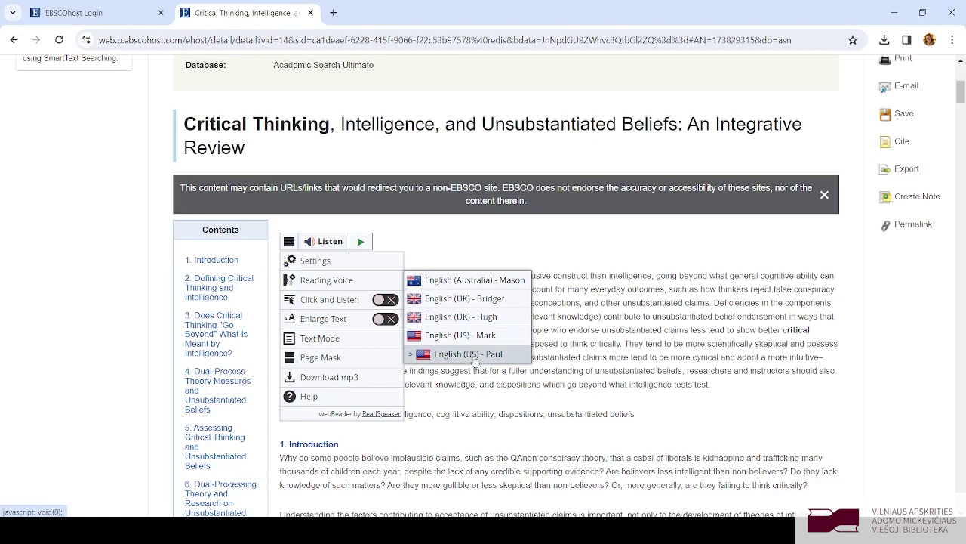
{"action": "left_click", "coordinate": [474, 299]}
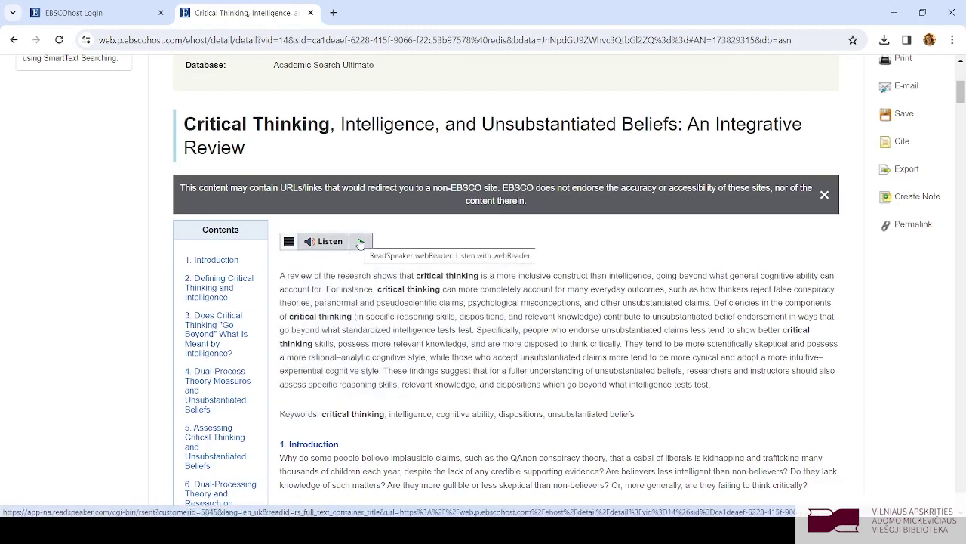
{"action": "left_click", "coordinate": [360, 242]}
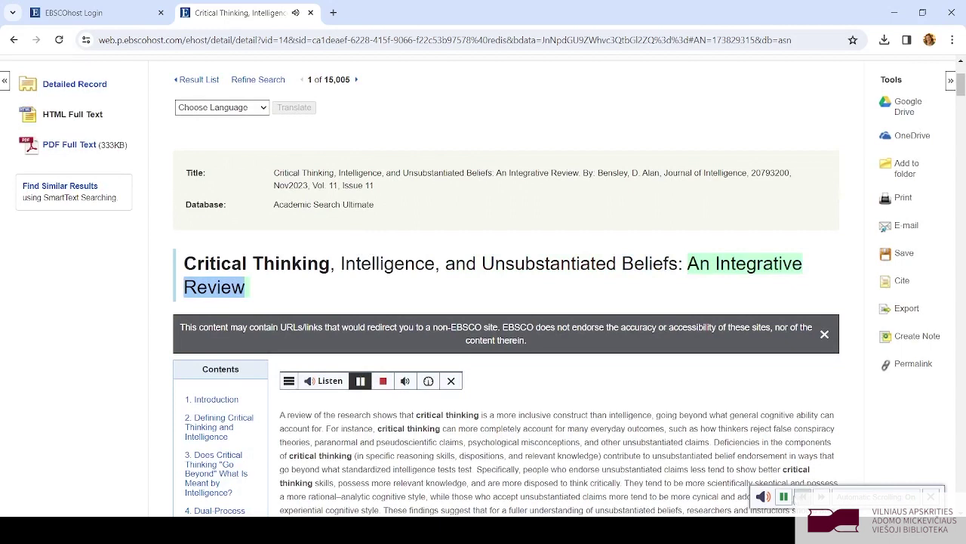
{"action": "left_click", "coordinate": [785, 498]}
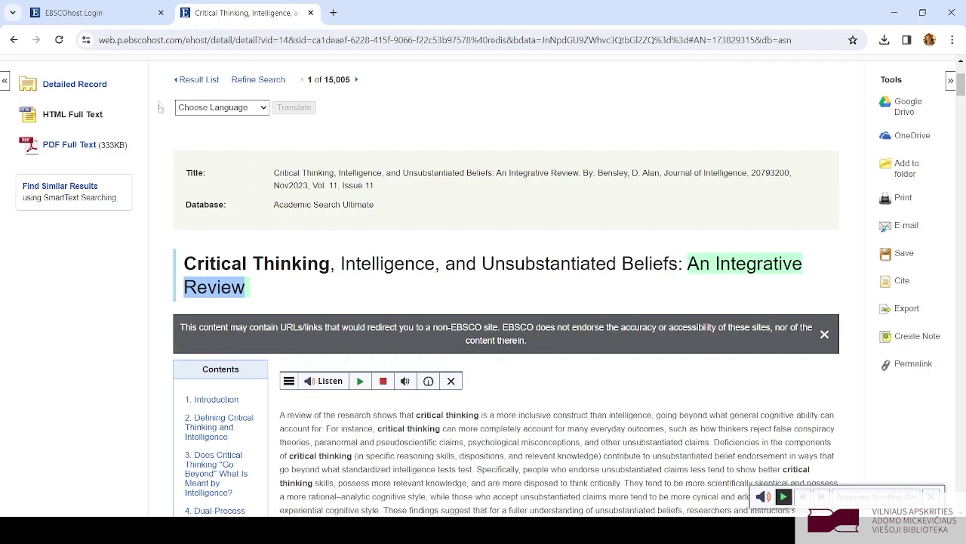
Step: View the PDF full text of the first listed article from the results and go back to the result list
{"action": "left_click", "coordinate": [195, 82]}
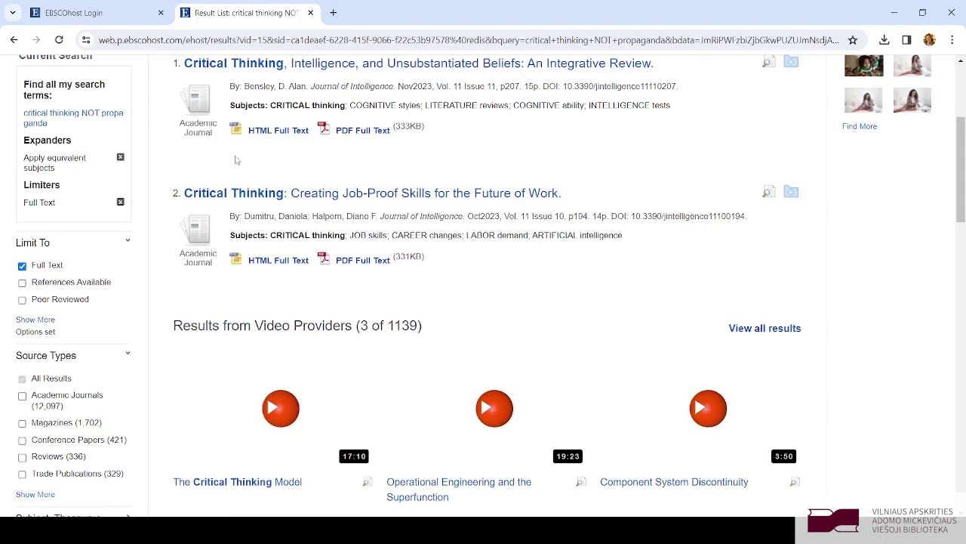
{"action": "left_click", "coordinate": [356, 131]}
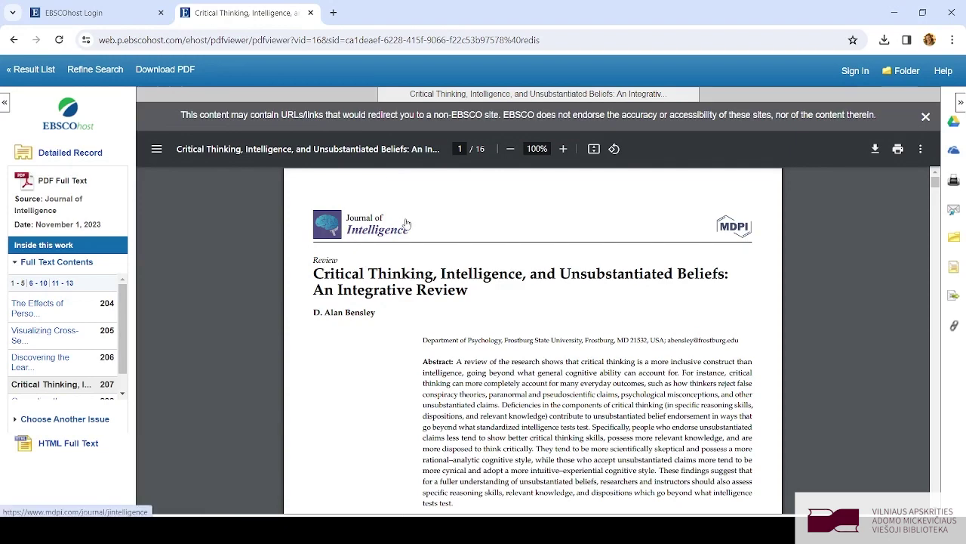
{"action": "left_click", "coordinate": [25, 74]}
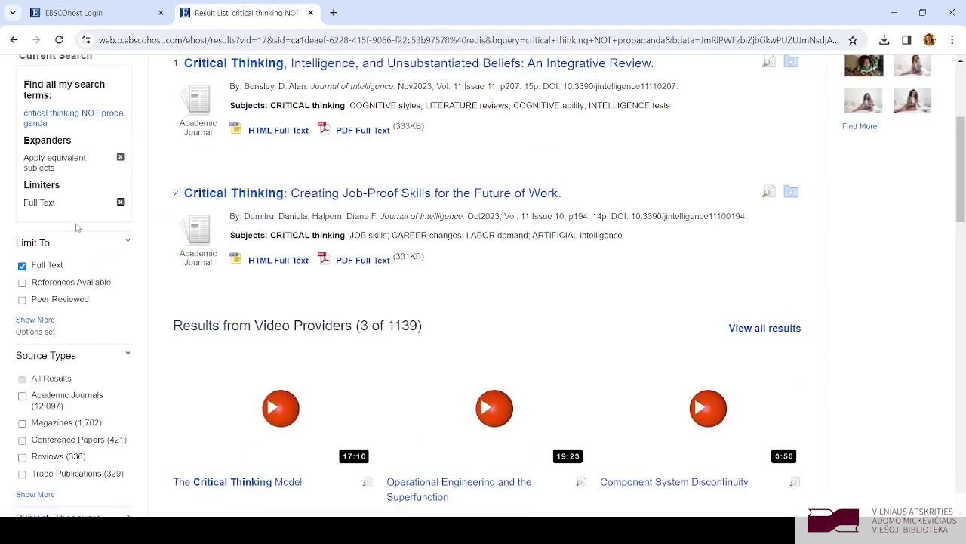
Step: Limit the search results to articles in Lithuanian and Polish using the complete language list
{"action": "scroll", "coordinate": [75, 226], "scroll_direction": "down", "scroll_amount": 4}
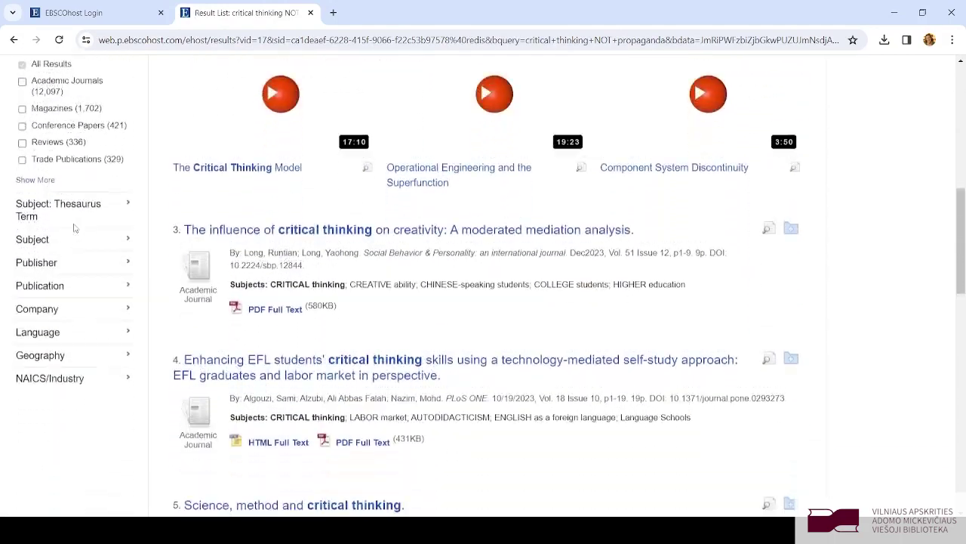
{"action": "left_click", "coordinate": [36, 336]}
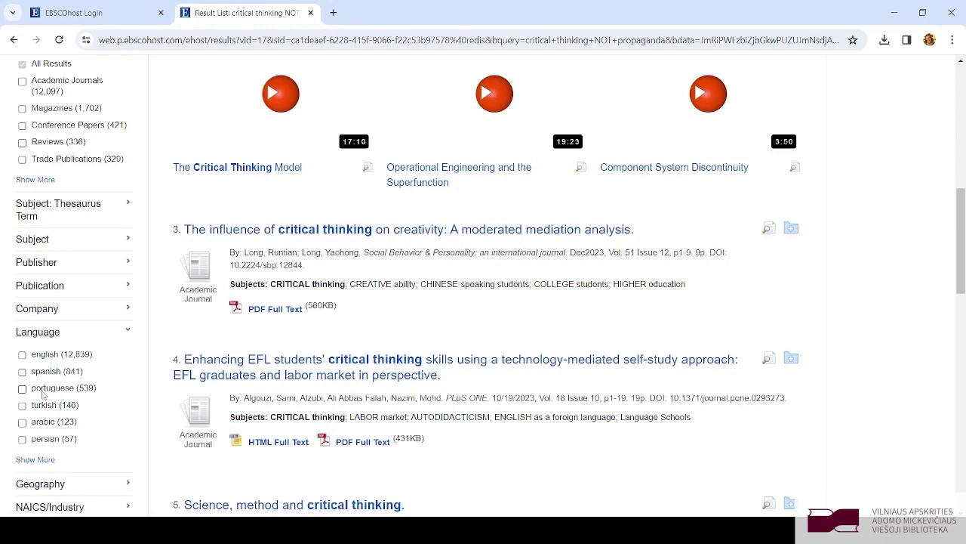
{"action": "left_click", "coordinate": [30, 463]}
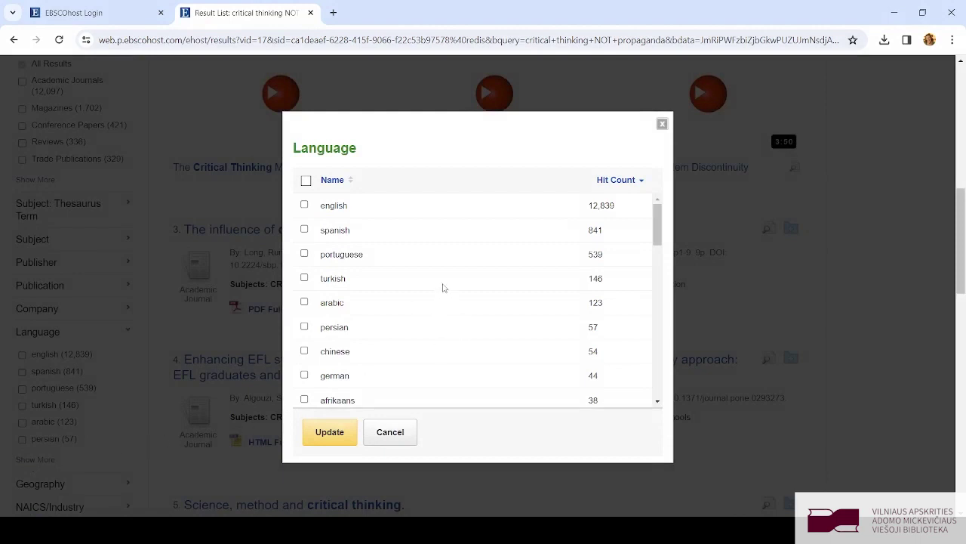
{"action": "scroll", "coordinate": [443, 287], "scroll_direction": "down", "scroll_amount": 3}
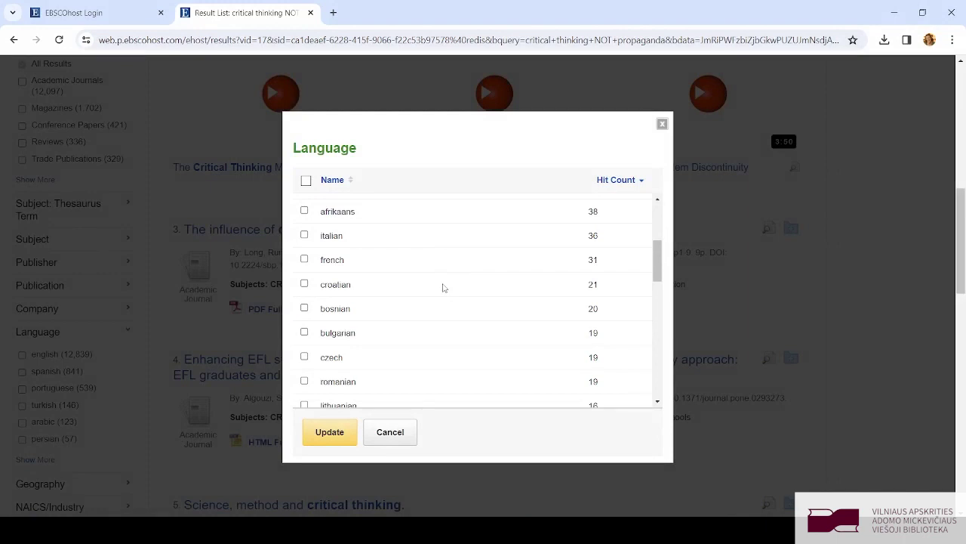
{"action": "scroll", "coordinate": [443, 286], "scroll_direction": "down", "scroll_amount": 2}
{"action": "left_click", "coordinate": [305, 279]}
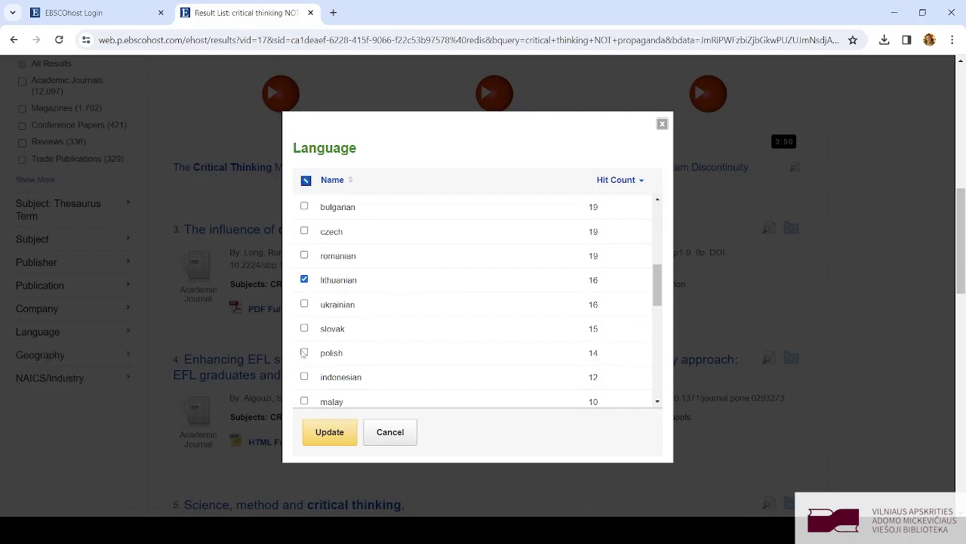
{"action": "left_click", "coordinate": [305, 353]}
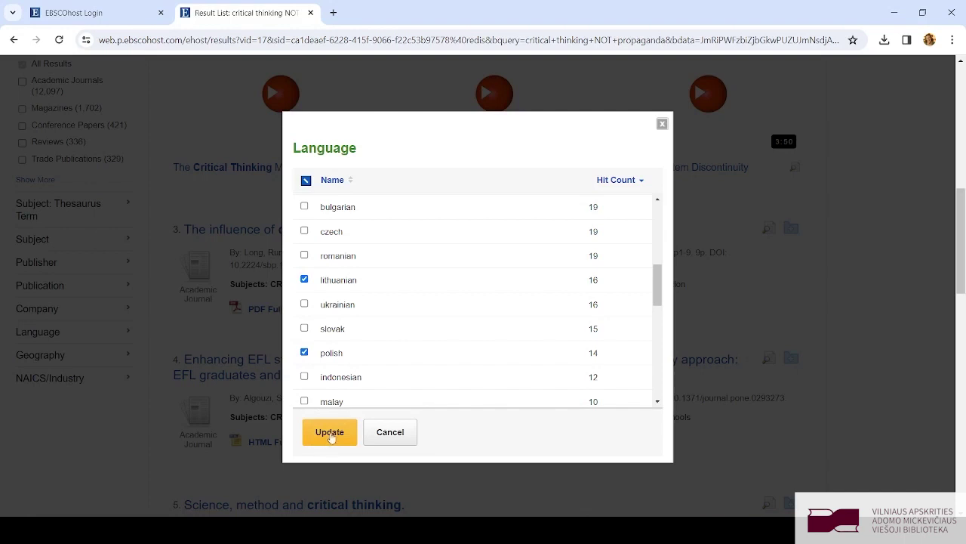
{"action": "left_click", "coordinate": [329, 435]}
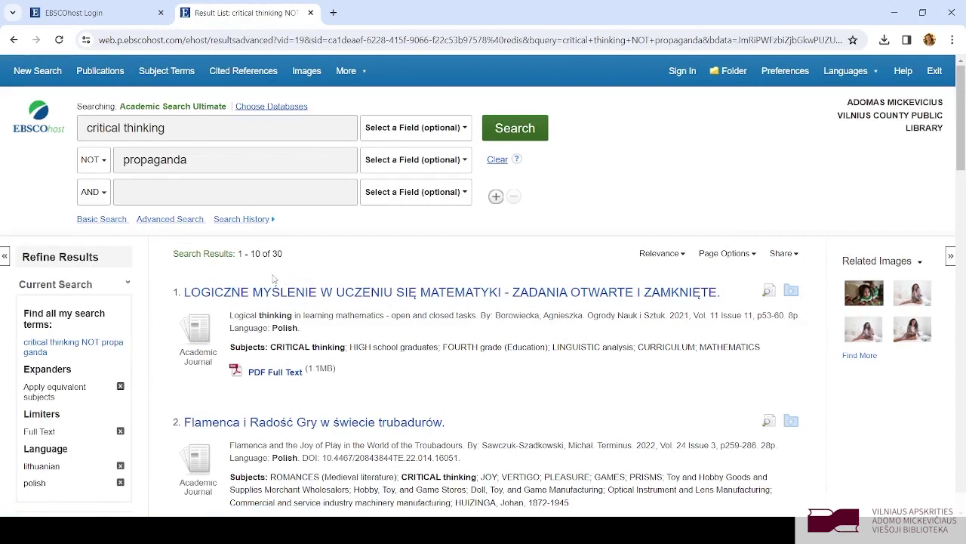
Step: Open the PDF full text of "Logiczne myślenie w uczeniu się matematyki" and read on to the English abstract on its second page
{"action": "left_click", "coordinate": [275, 372]}
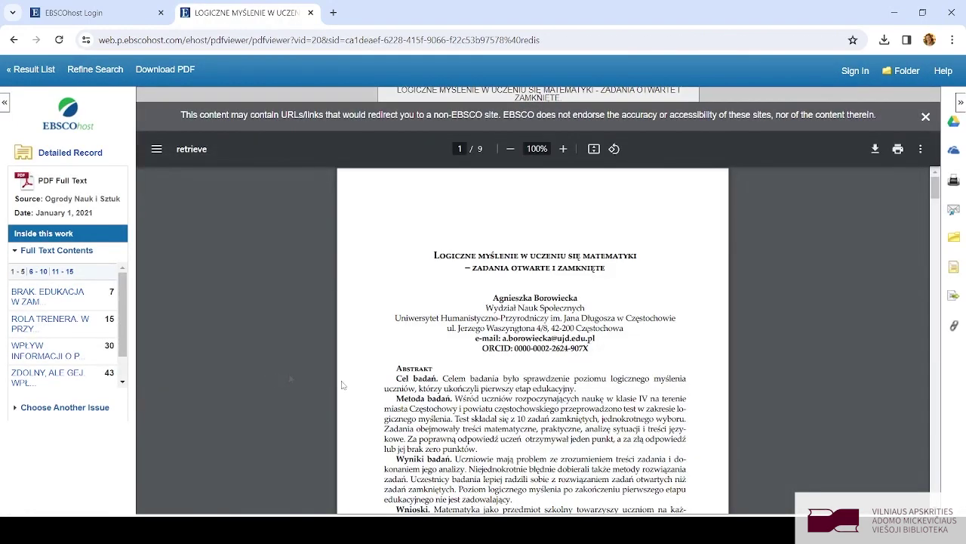
{"action": "scroll", "coordinate": [546, 401], "scroll_direction": "down", "scroll_amount": 4}
{"action": "scroll", "coordinate": [546, 402], "scroll_direction": "down", "scroll_amount": 6}
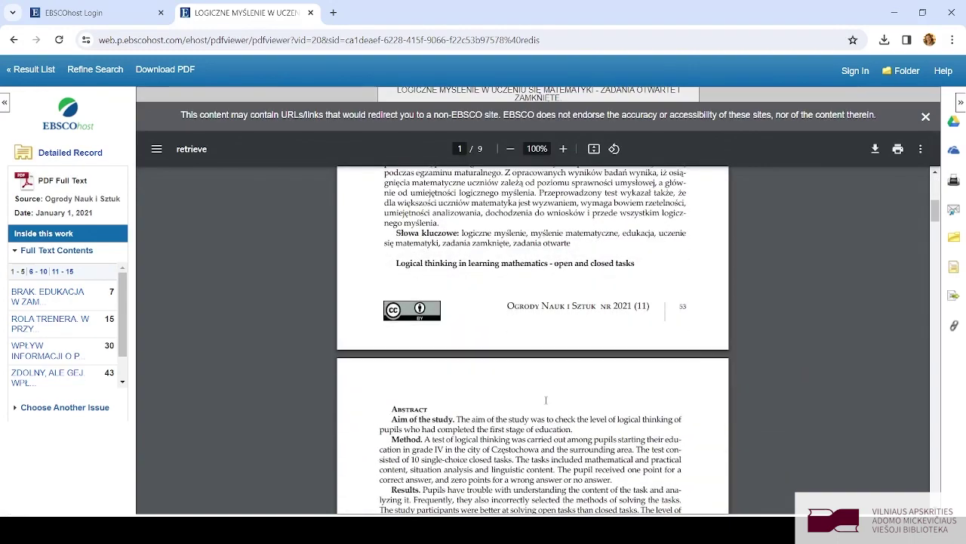
Step: Go back to the result list and switch the searched database from Academic Search Ultimate to Business Source Ultimate
{"action": "left_click", "coordinate": [34, 72]}
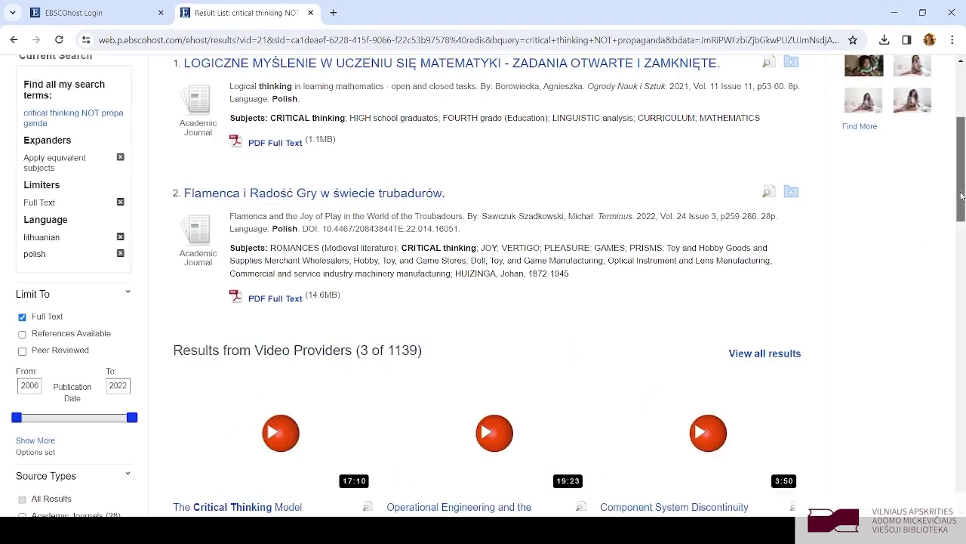
{"action": "scroll", "coordinate": [961, 196], "scroll_direction": "up", "scroll_amount": 3}
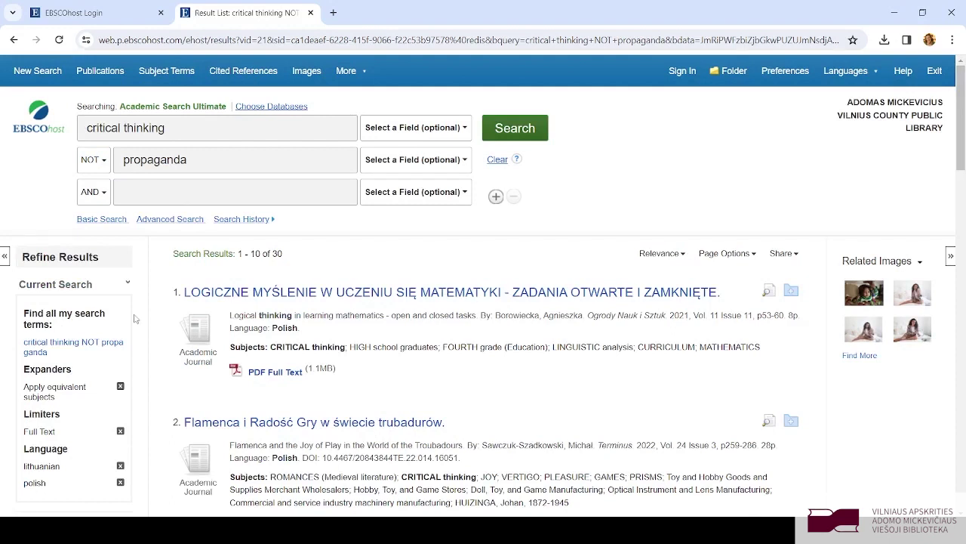
{"action": "left_click", "coordinate": [261, 110]}
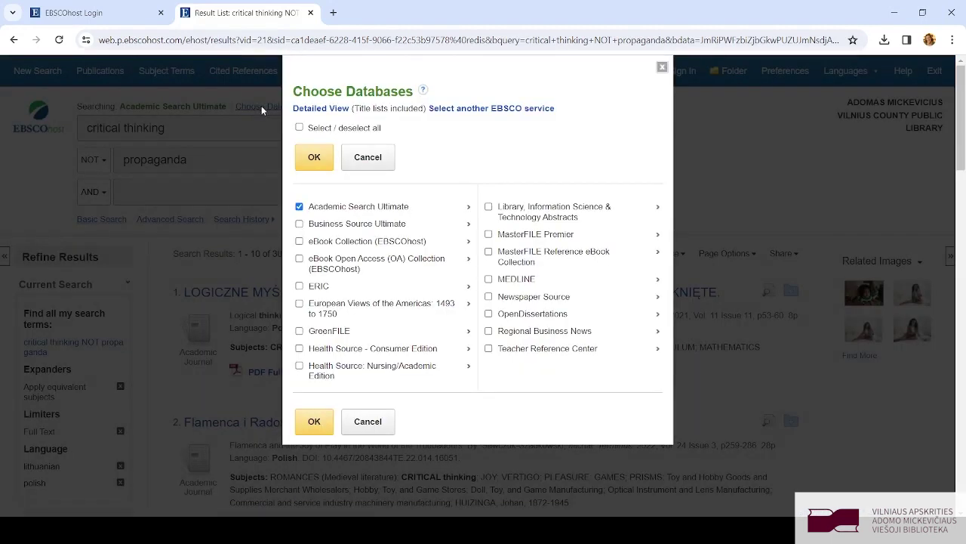
{"action": "left_click", "coordinate": [299, 207]}
{"action": "left_click", "coordinate": [299, 224]}
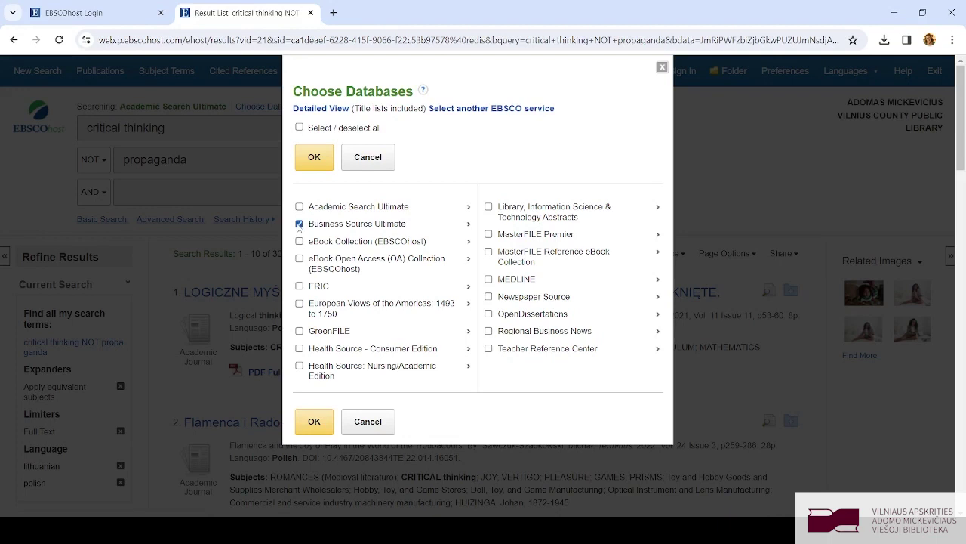
{"action": "left_click", "coordinate": [313, 423]}
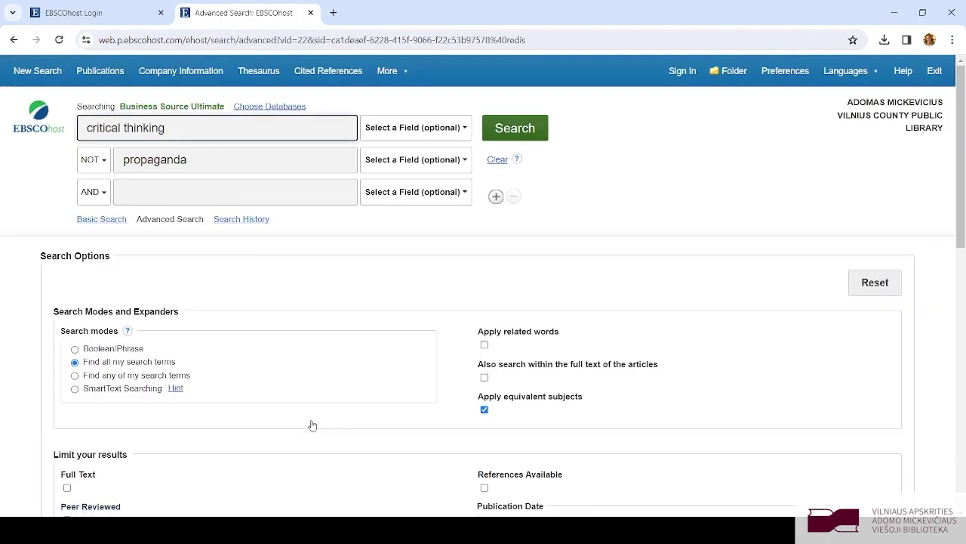
Step: Clear the terms "critical thinking" and "propaganda" from the advanced search
{"action": "left_click_drag", "start_coordinate": [166, 129], "coordinate": [80, 119]}
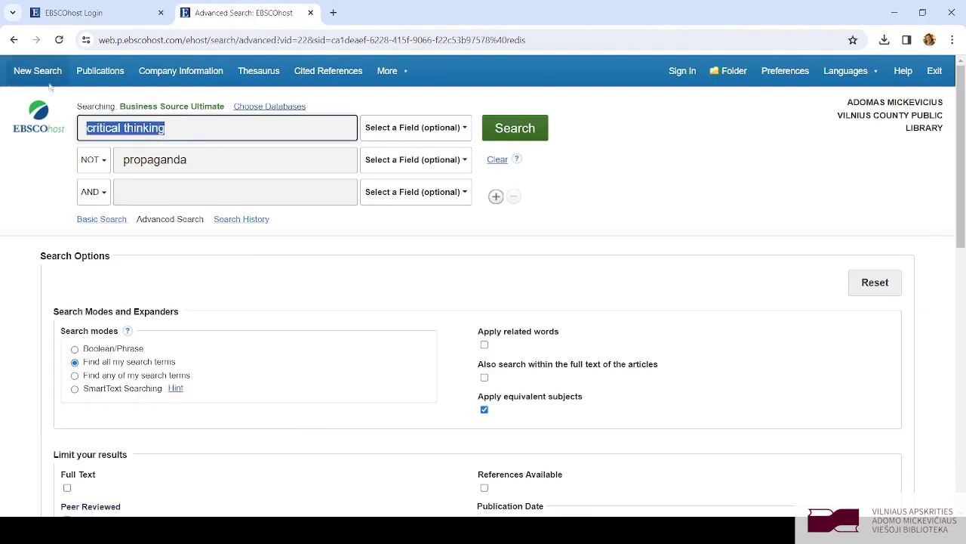
{"action": "key", "text": "BackSpace"}
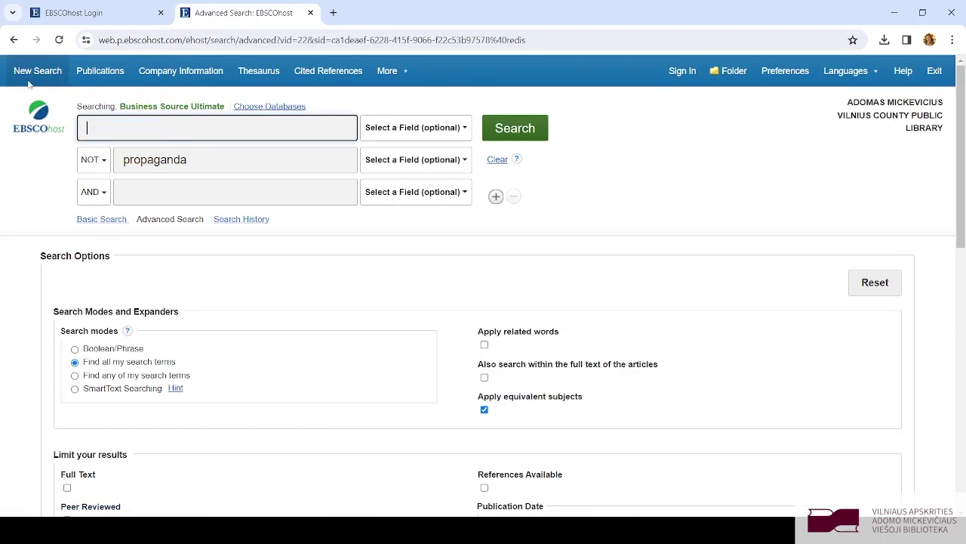
{"action": "left_click_drag", "start_coordinate": [203, 159], "coordinate": [92, 159]}
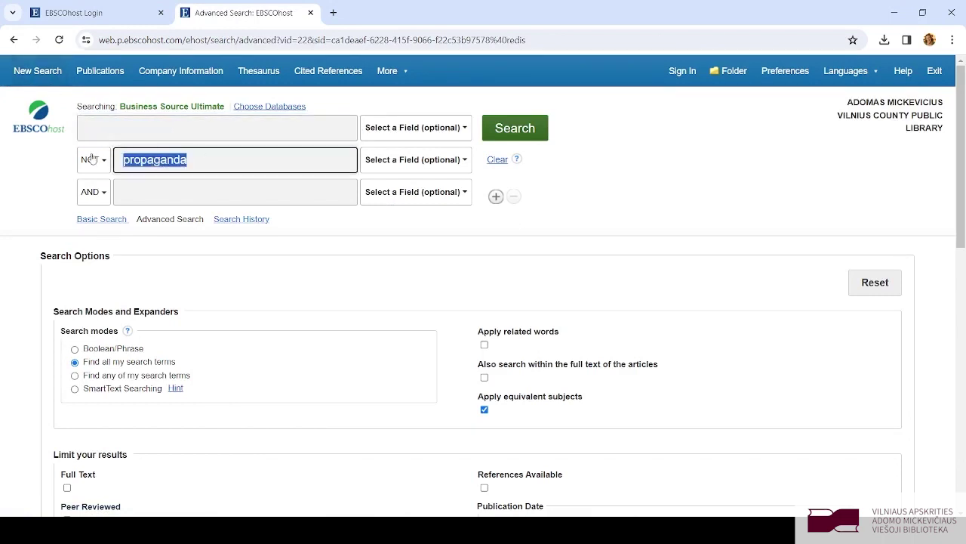
{"action": "key", "text": "BackSpace"}
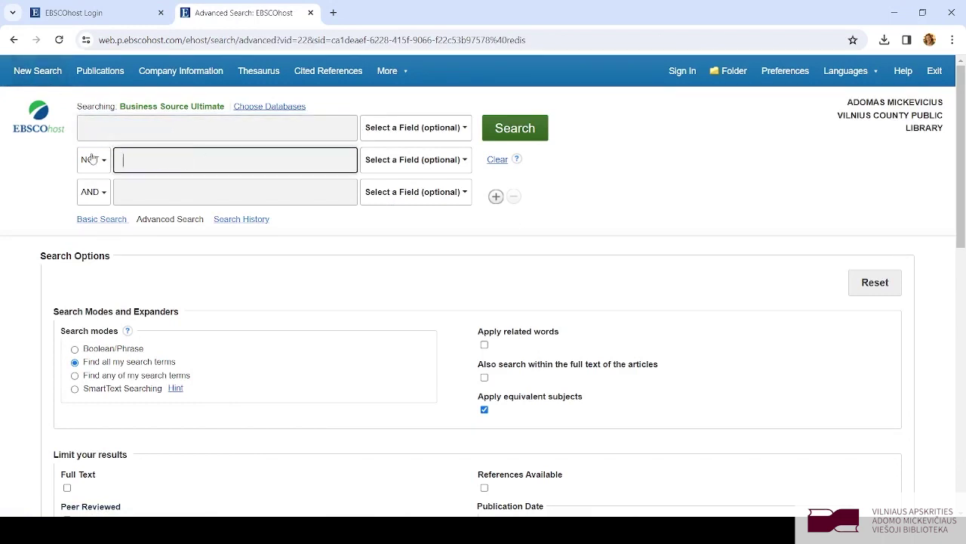
Step: Search Business Source Ultimate for "verslo komunikacija" as the first search term
{"action": "left_click", "coordinate": [97, 126]}
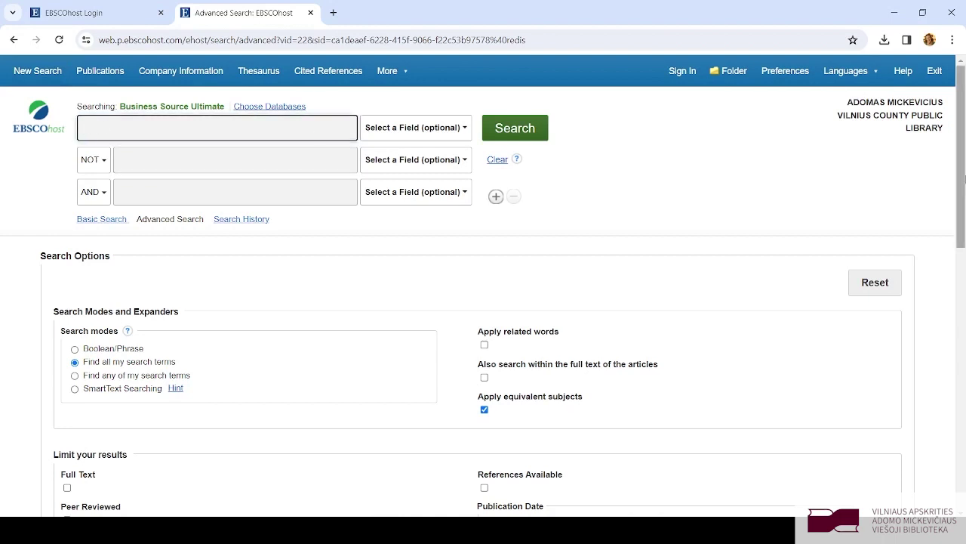
{"action": "type", "text": "verslo "}
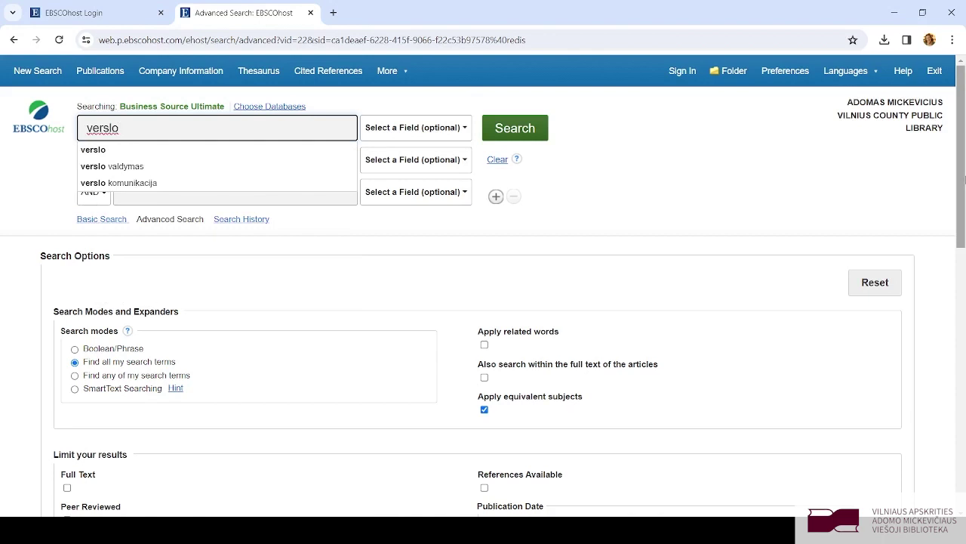
{"action": "type", "text": "ko"}
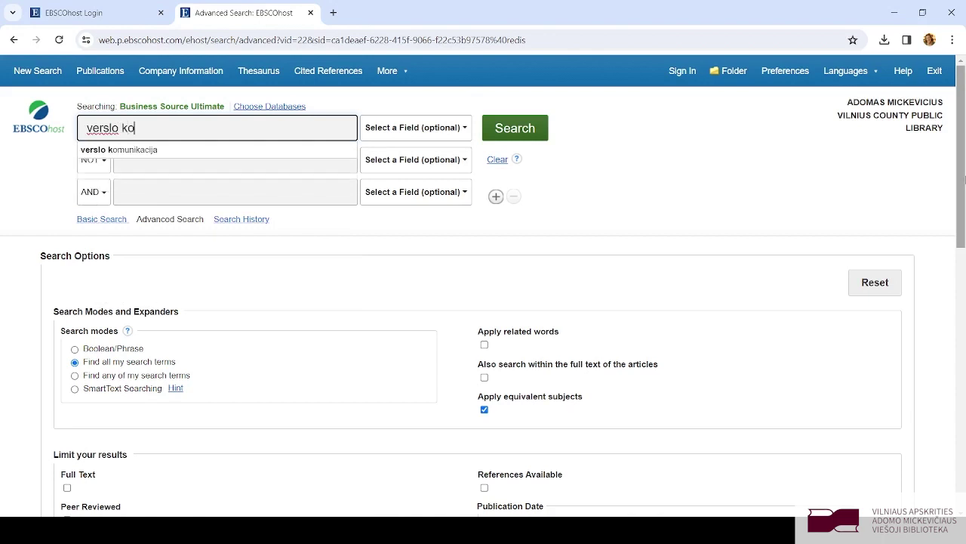
{"action": "type", "text": "munikacija"}
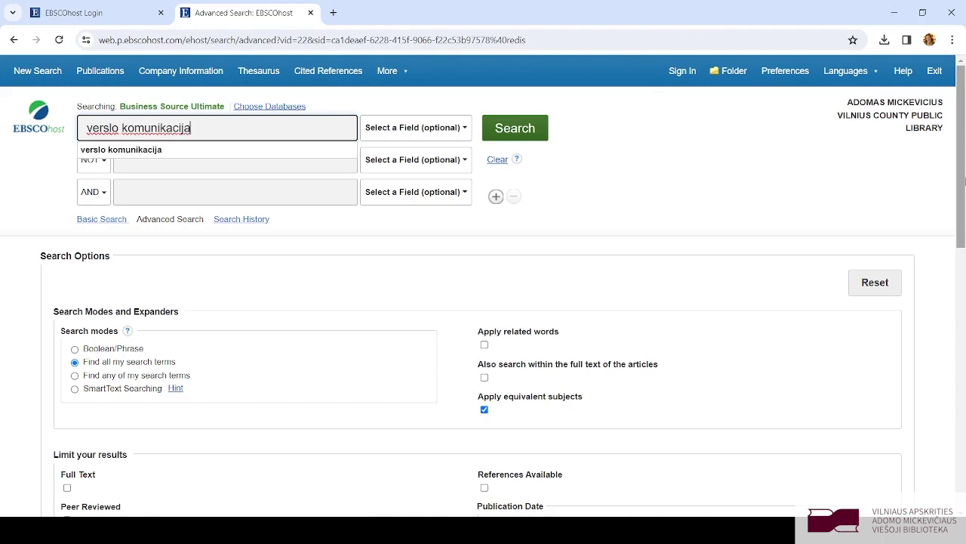
{"action": "left_click", "coordinate": [517, 132]}
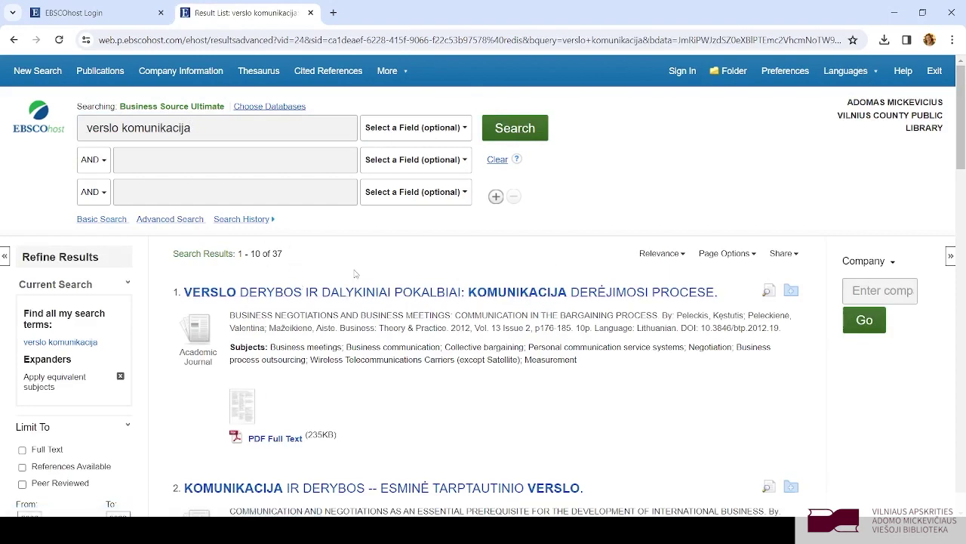
Step: Open the PDF full text of "Cross-cultural Communication Challenges of International Tourism Business Environment" and save it as "Business communication" in the EBSCO straipsniai folder
{"action": "scroll", "coordinate": [362, 271], "scroll_direction": "down", "scroll_amount": 15}
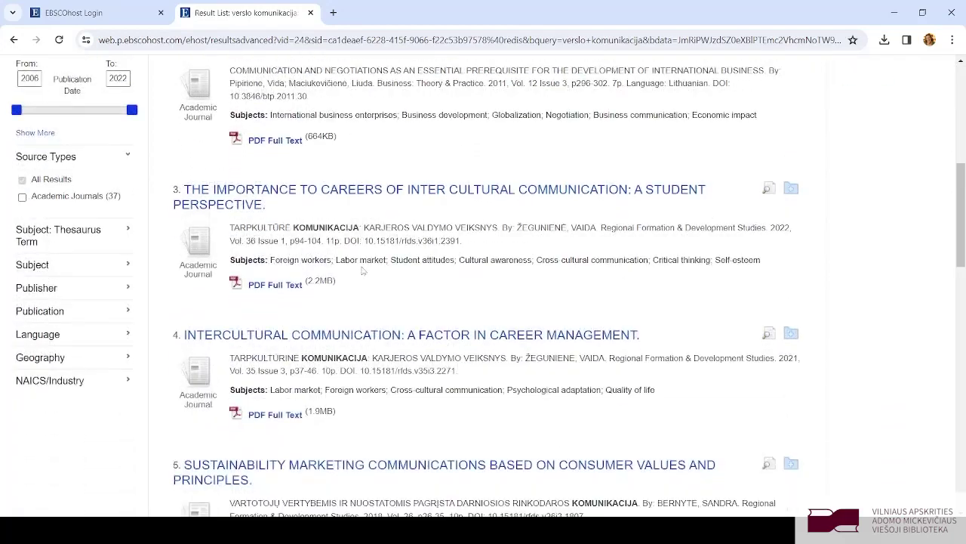
{"action": "scroll", "coordinate": [362, 270], "scroll_direction": "down", "scroll_amount": 10}
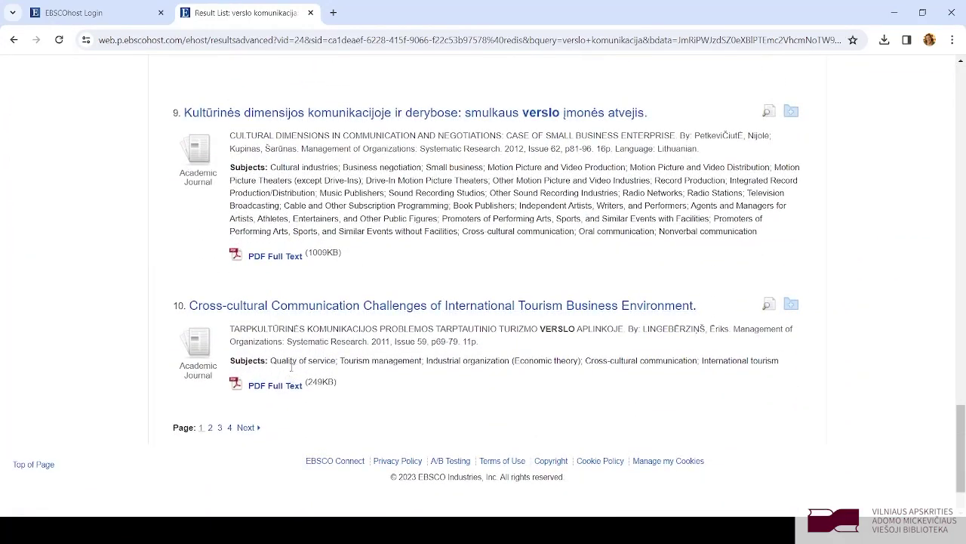
{"action": "left_click", "coordinate": [275, 387]}
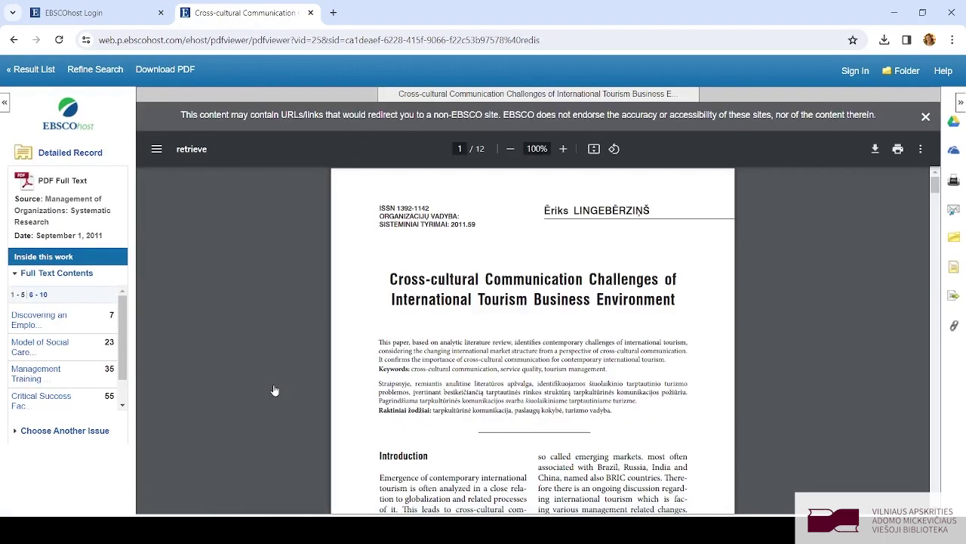
{"action": "left_click", "coordinate": [874, 150]}
{"action": "type", "text": "Business"}
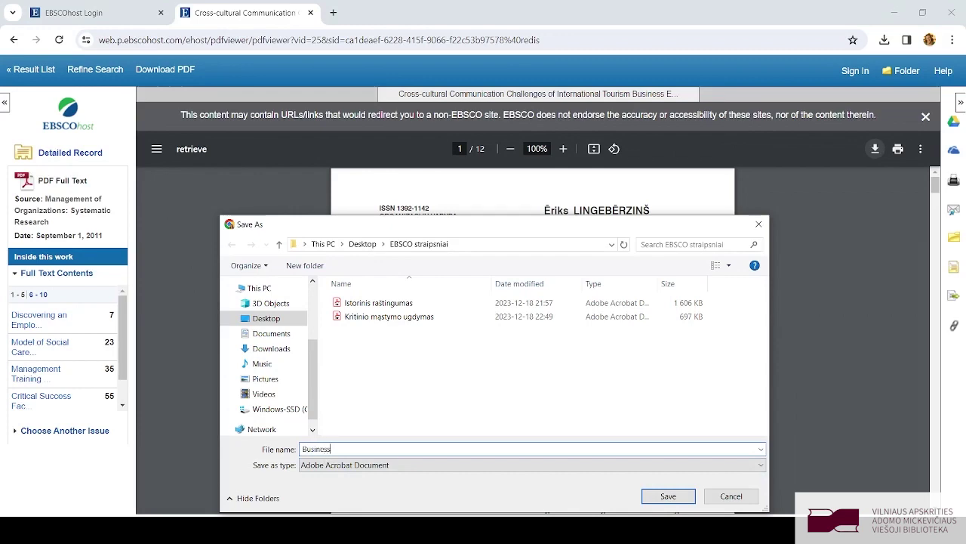
{"action": "type", "text": " communication"}
{"action": "left_click", "coordinate": [669, 496]}
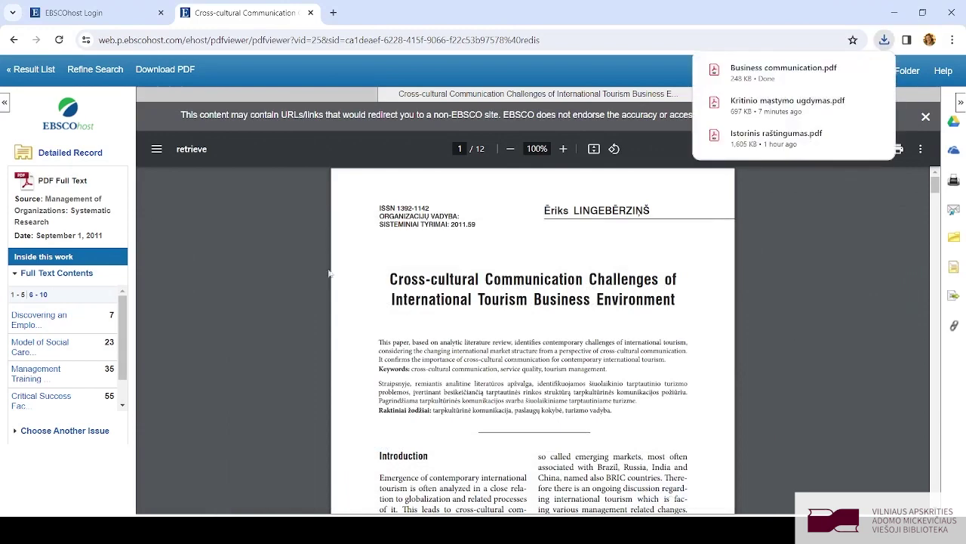
Step: Return from the PDF to the result list and exit the EBSCOhost session
{"action": "left_click", "coordinate": [32, 70]}
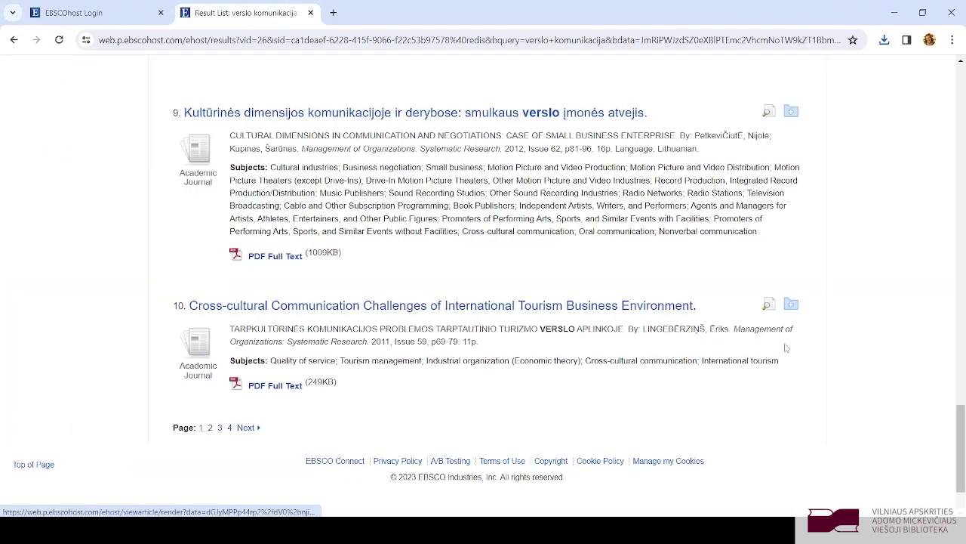
{"action": "left_click_drag", "start_coordinate": [959, 444], "coordinate": [959, 105]}
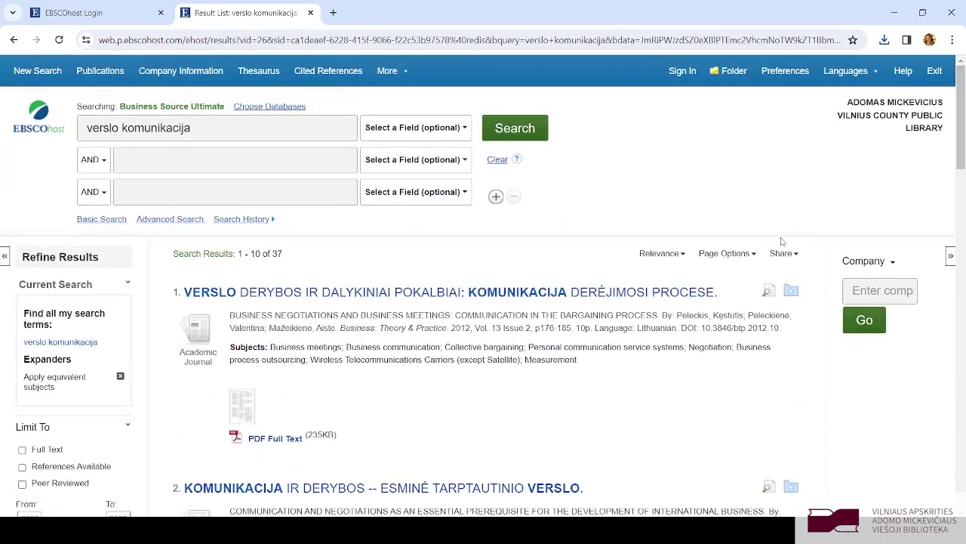
{"action": "left_click", "coordinate": [934, 73]}
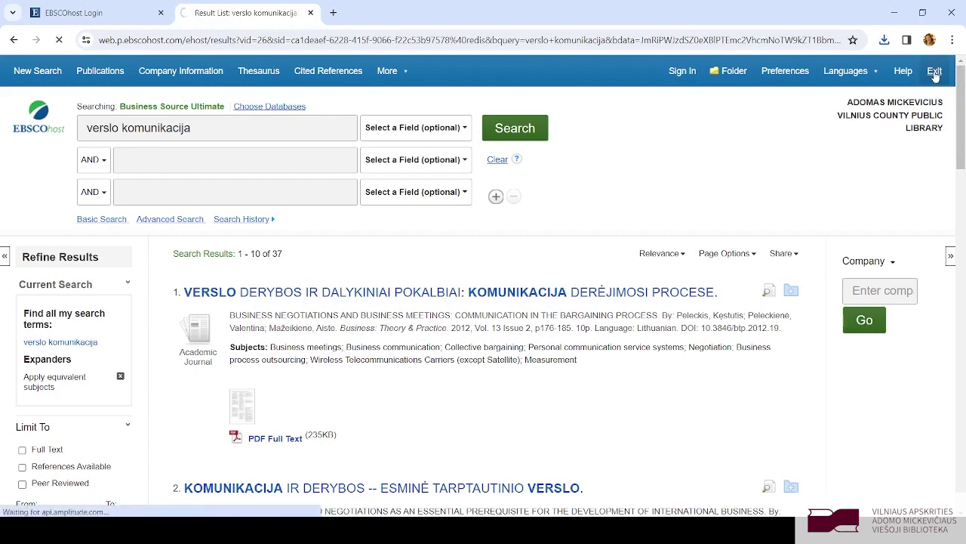